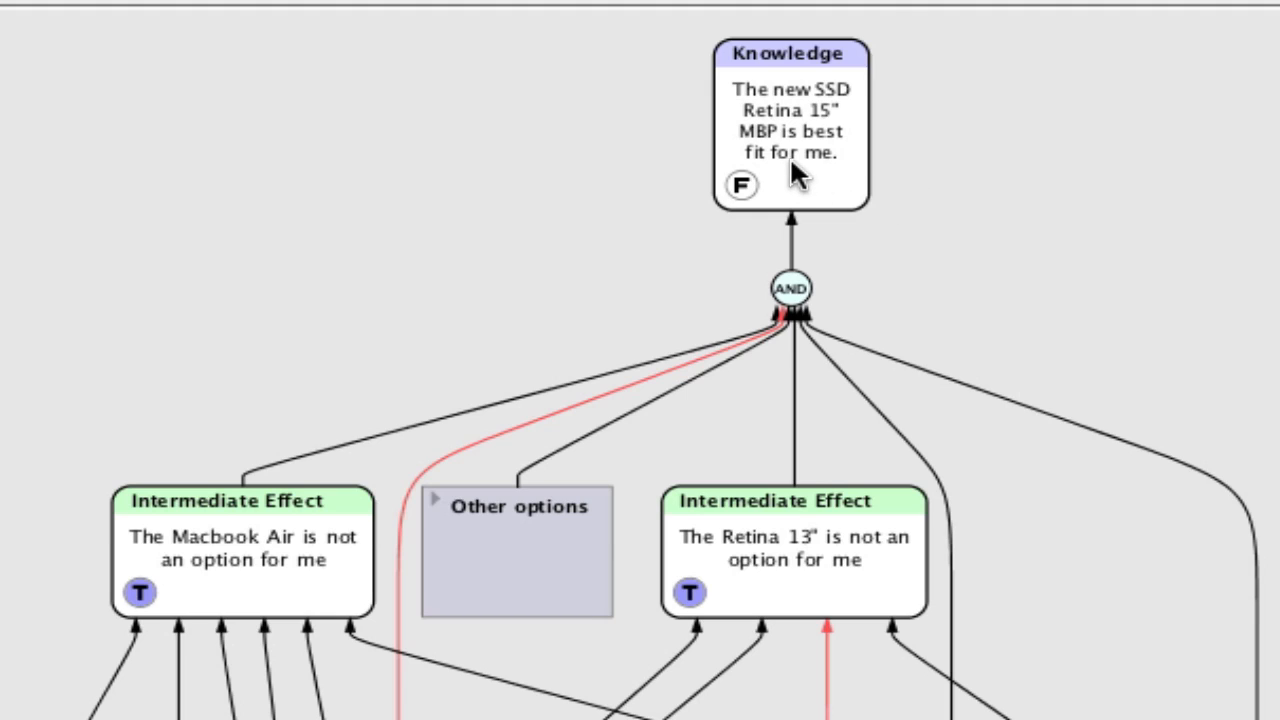
- Open the Firewire group from the top-level diagram
{"action": "left_click", "coordinate": [805, 165]}
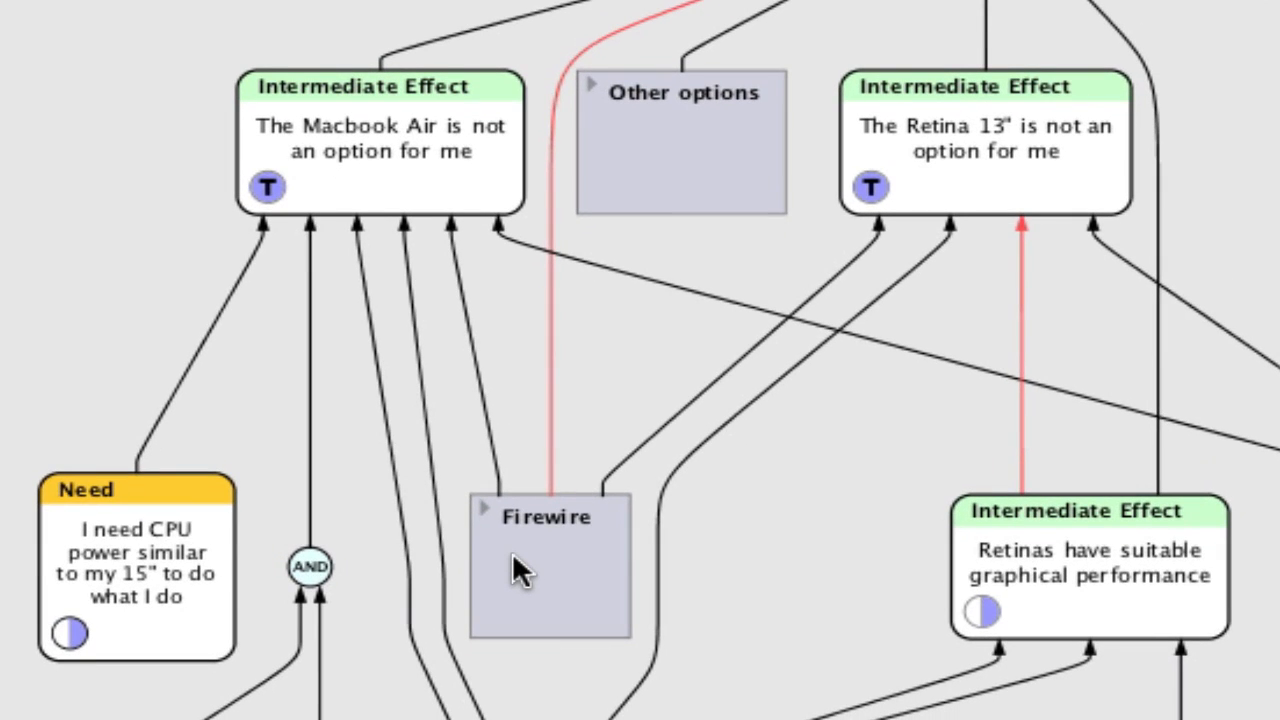
{"action": "left_click", "coordinate": [510, 563]}
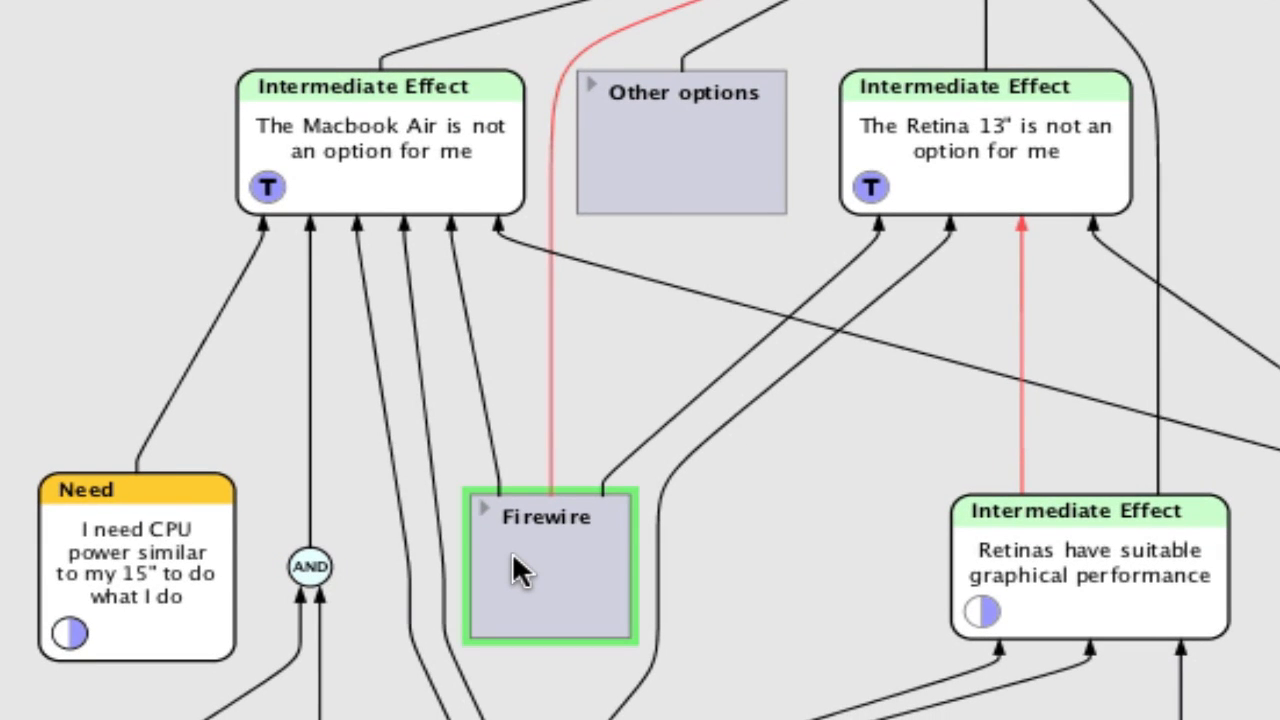
{"action": "double_click", "coordinate": [512, 553]}
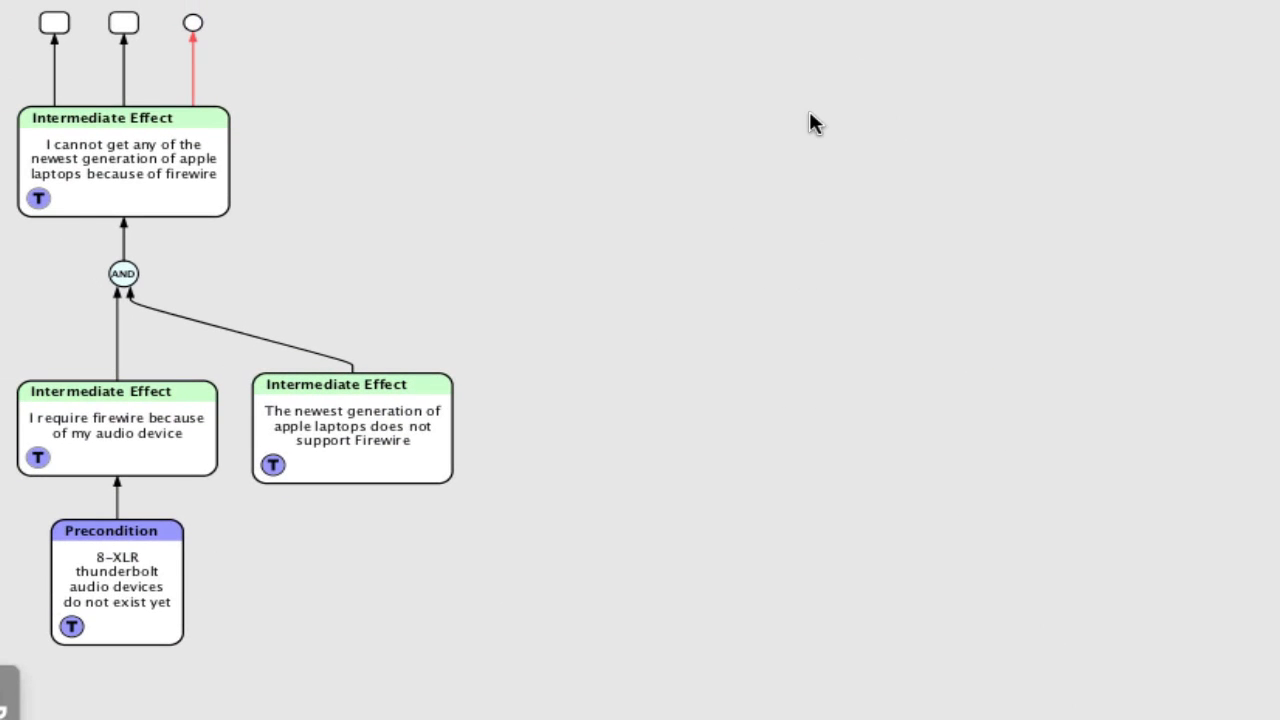
- Examine each entity inside the Firewire group one by one
{"action": "left_click", "coordinate": [118, 177]}
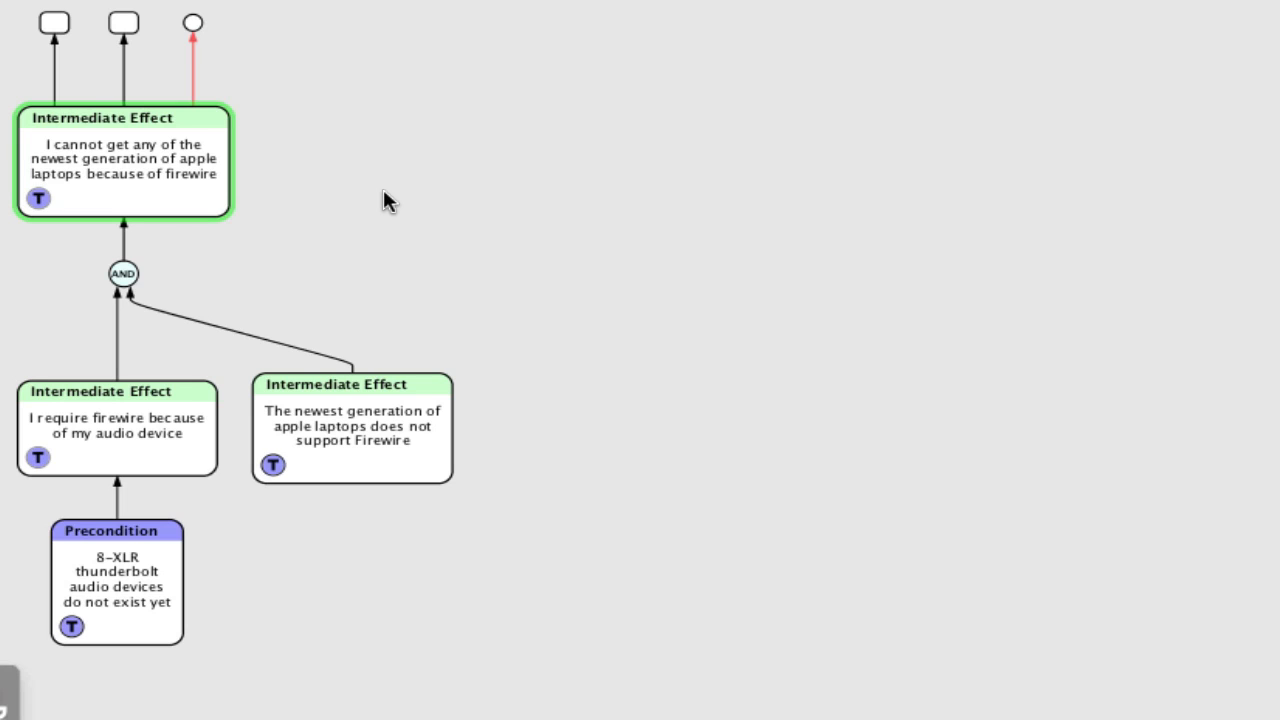
{"action": "left_click", "coordinate": [121, 451]}
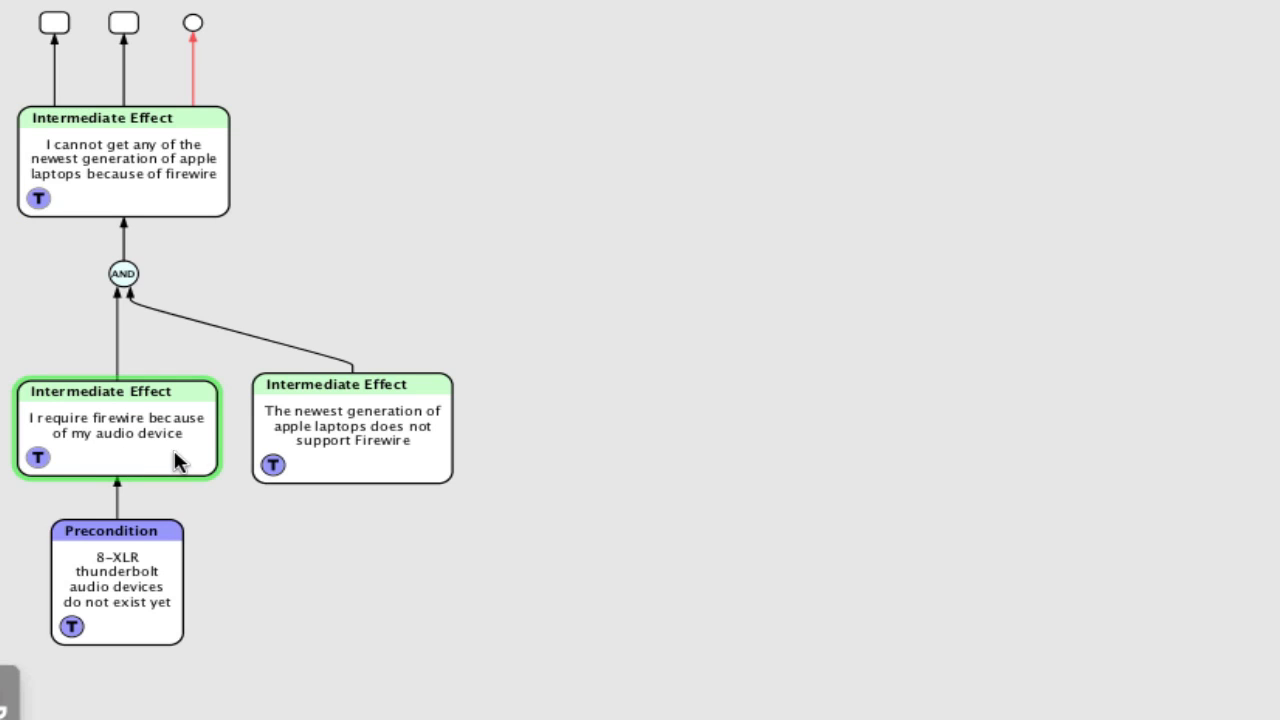
{"action": "left_click", "coordinate": [386, 452]}
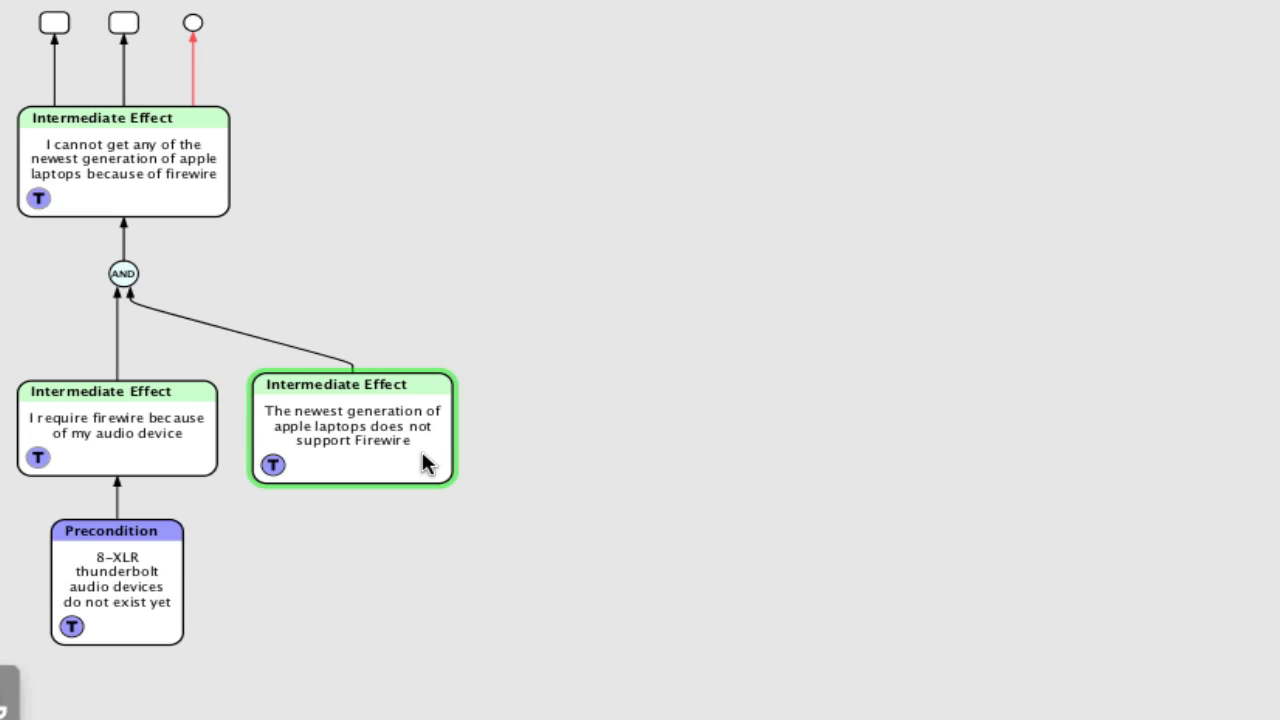
{"action": "left_click", "coordinate": [165, 444]}
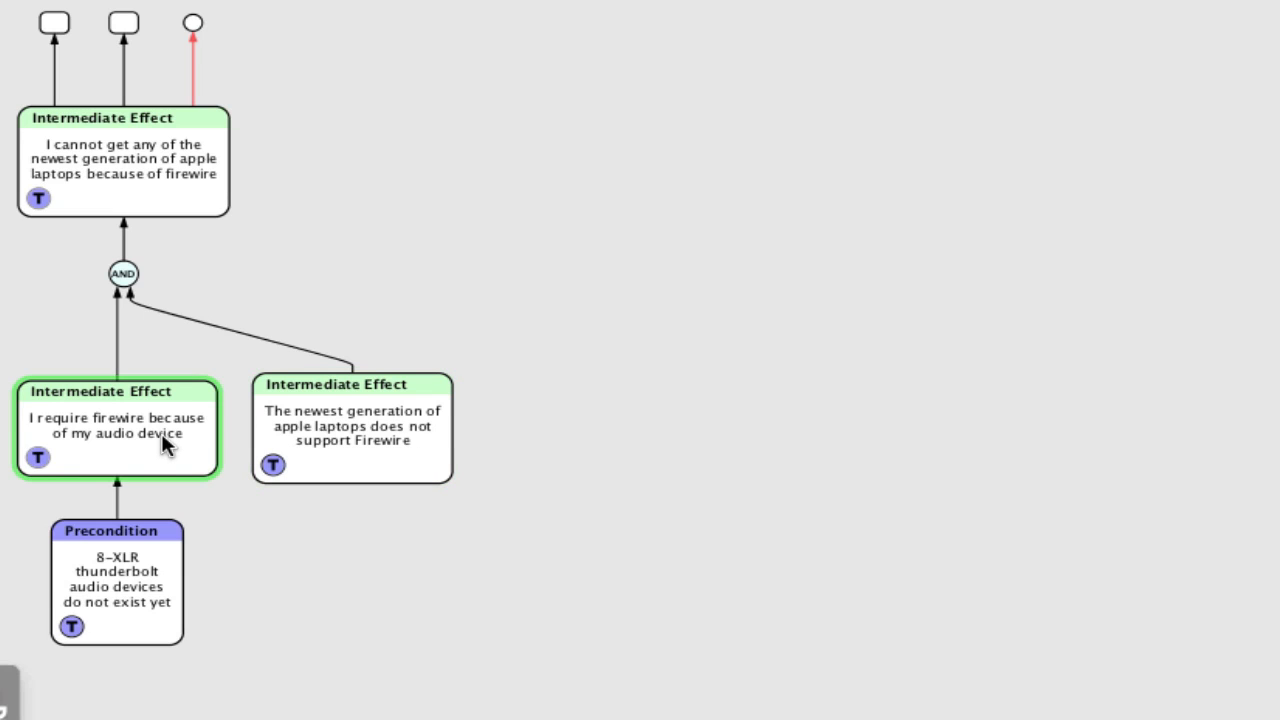
{"action": "left_click", "coordinate": [140, 616]}
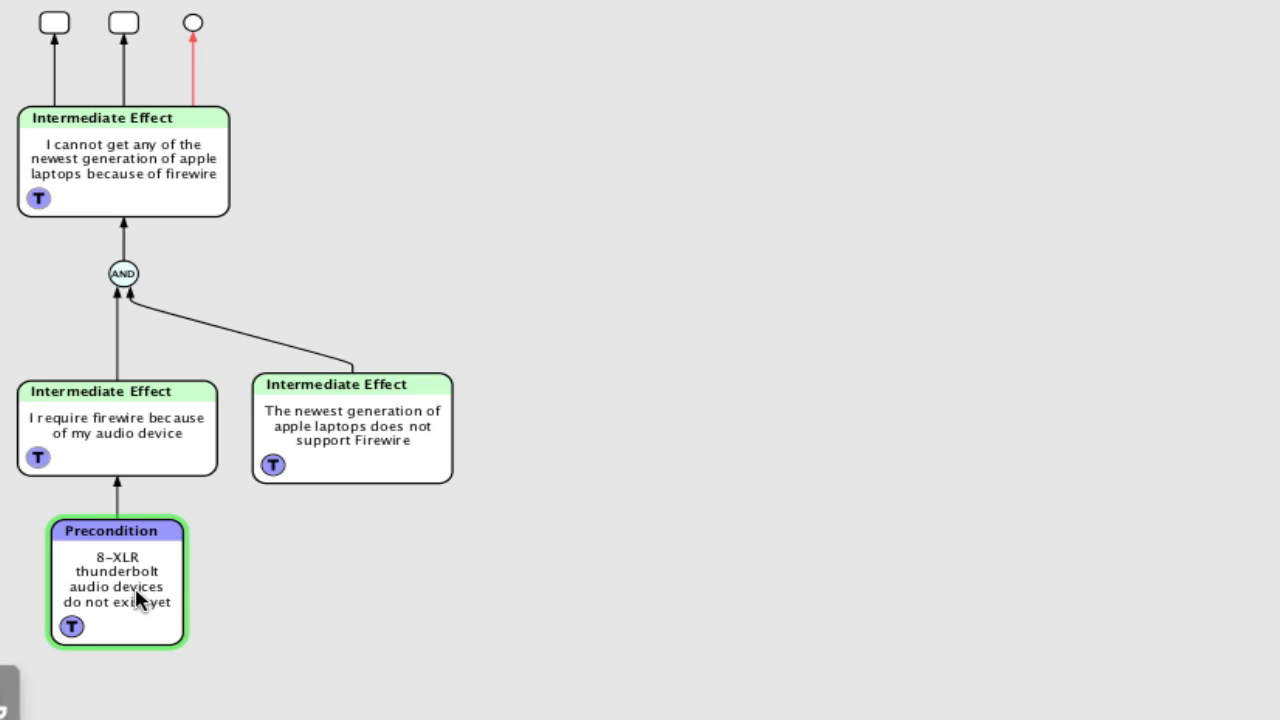
{"action": "left_click", "coordinate": [457, 574]}
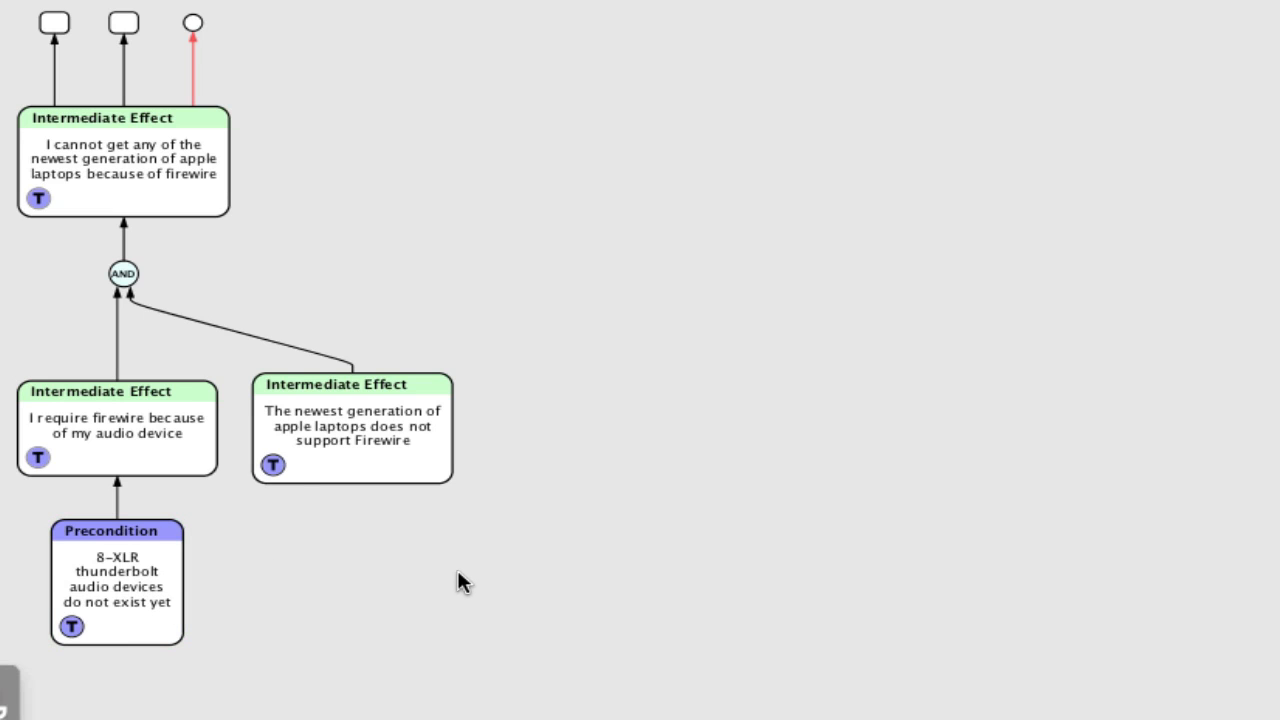
{"action": "left_click", "coordinate": [365, 456]}
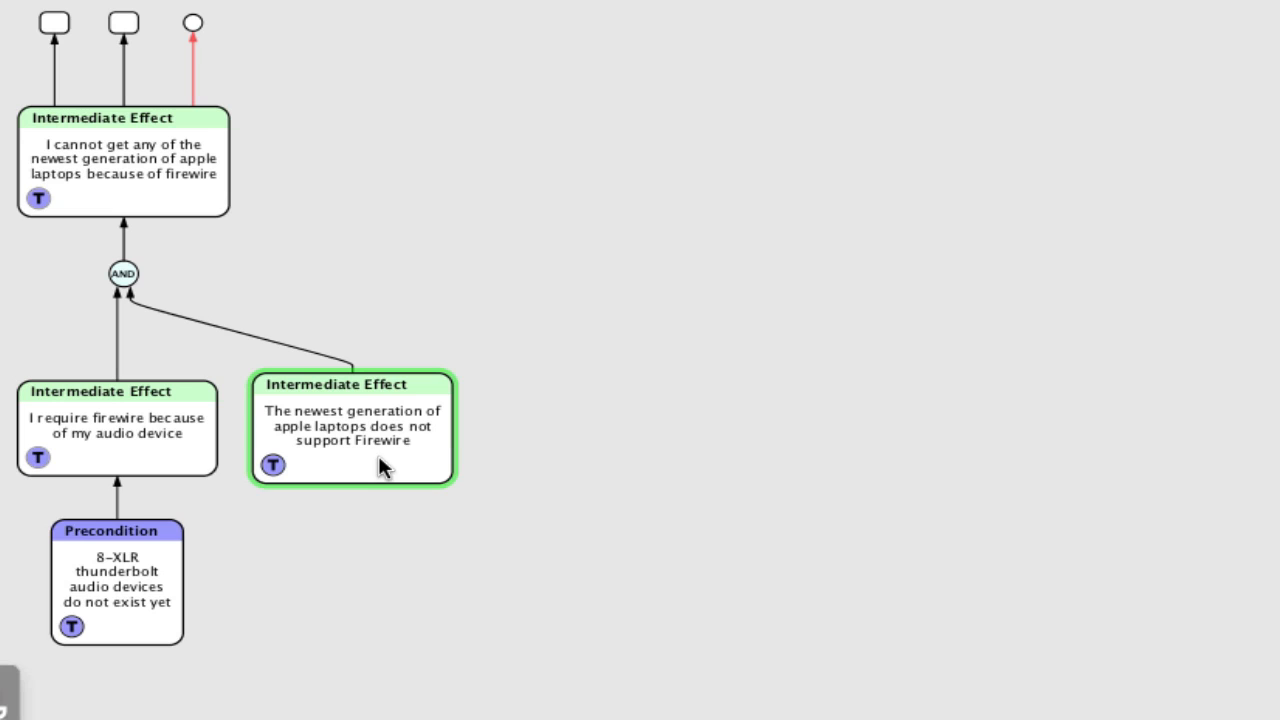
{"action": "left_click", "coordinate": [425, 602]}
- Add a predecessor to 'The newest generation of apple laptops does not support Firewire' reading 'Apple sells a firewire-to-thunderbolt adaptor.'
{"action": "left_click", "coordinate": [383, 419]}
{"action": "key", "text": "super+shift+p"}
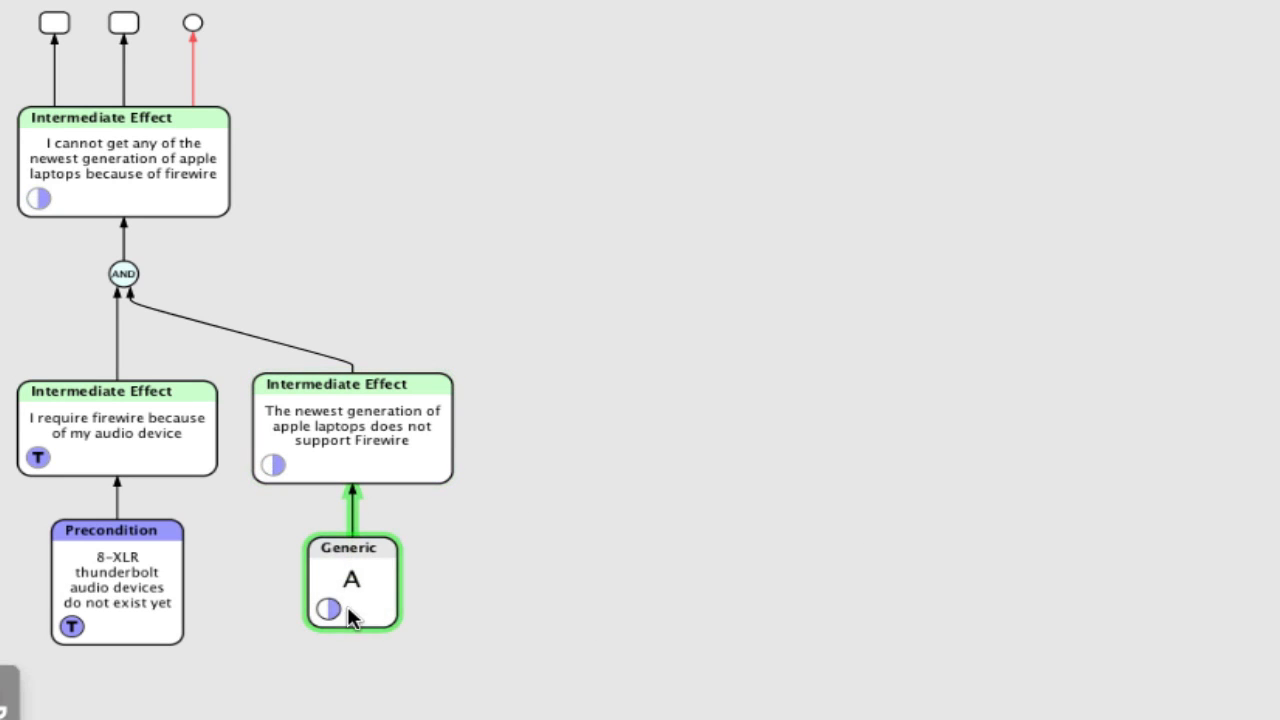
{"action": "left_click", "coordinate": [345, 585]}
{"action": "double_click", "coordinate": [347, 590]}
{"action": "type", "text": "Ap"}
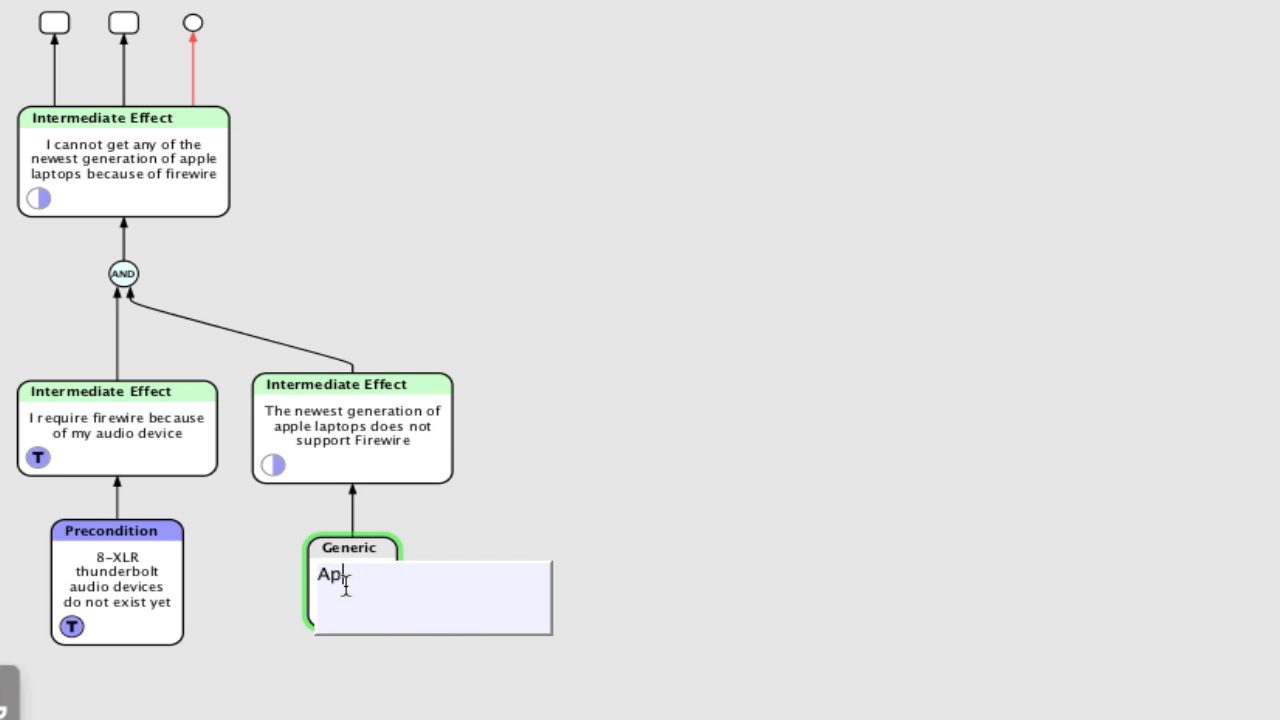
{"action": "type", "text": "ple sells a fire"}
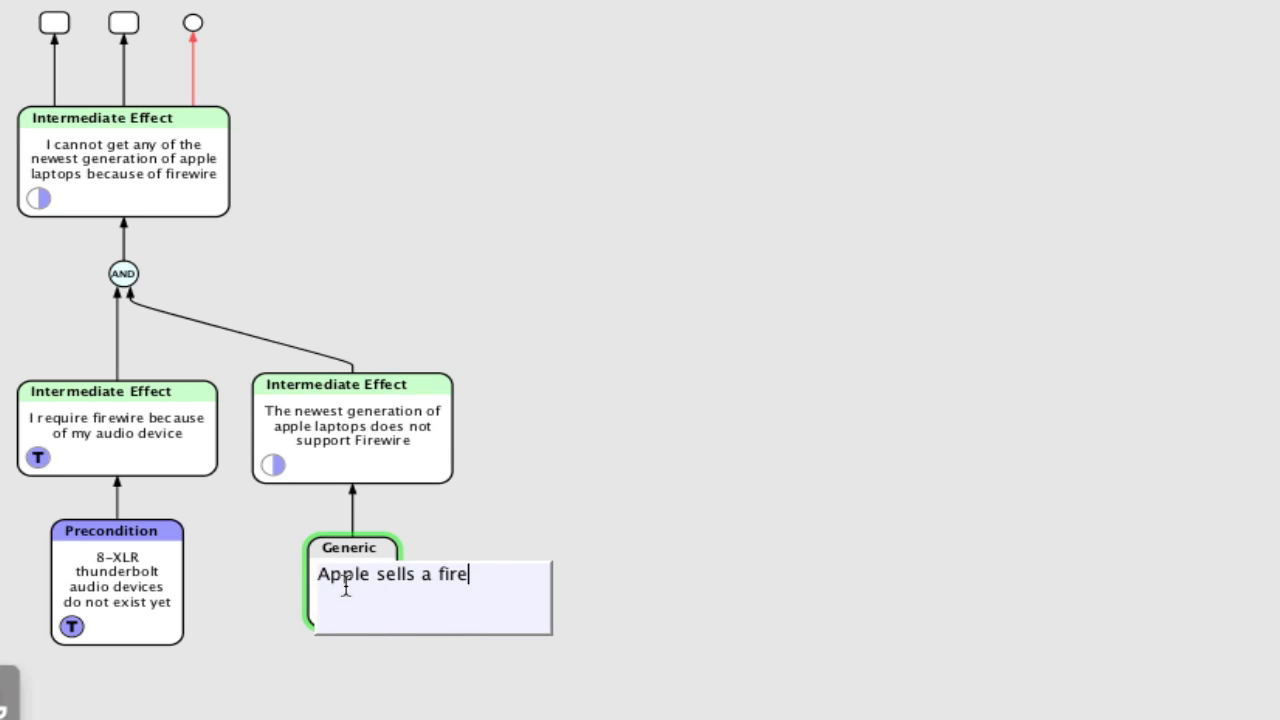
{"action": "type", "text": "wire-to -thunderbolt adapto"}
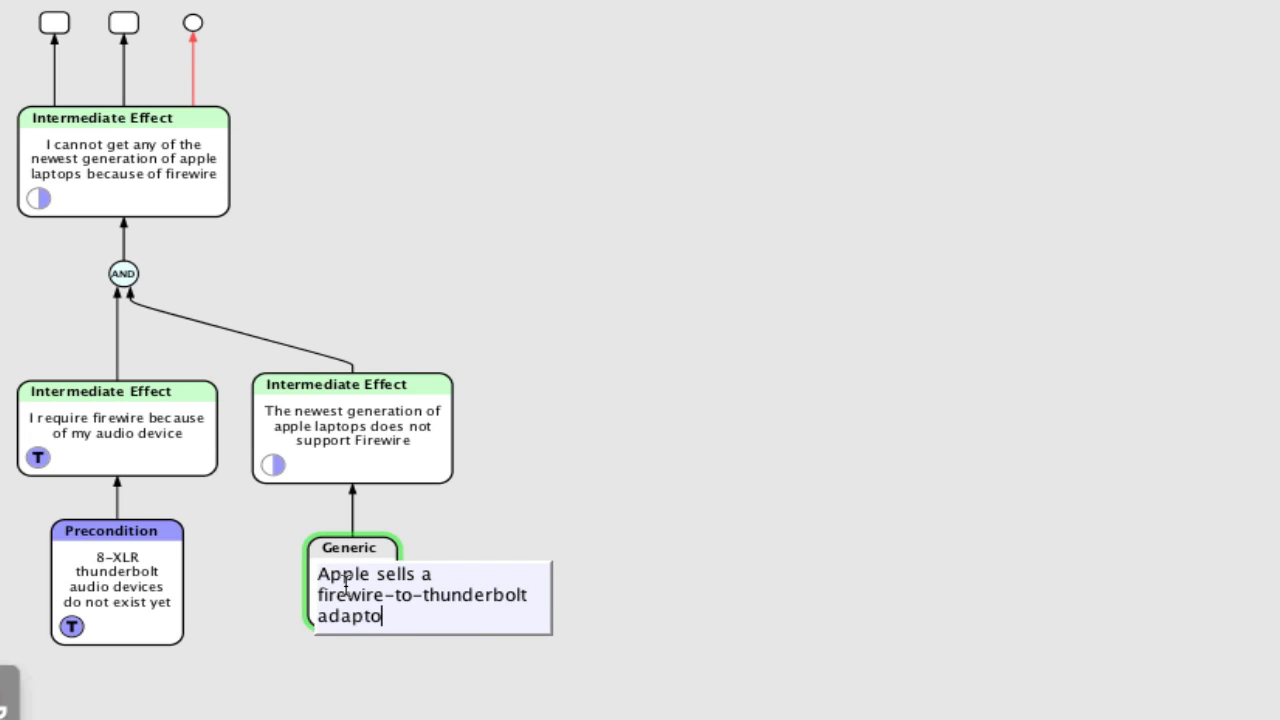
{"action": "type", "text": "r."}
{"action": "key", "text": "Return"}
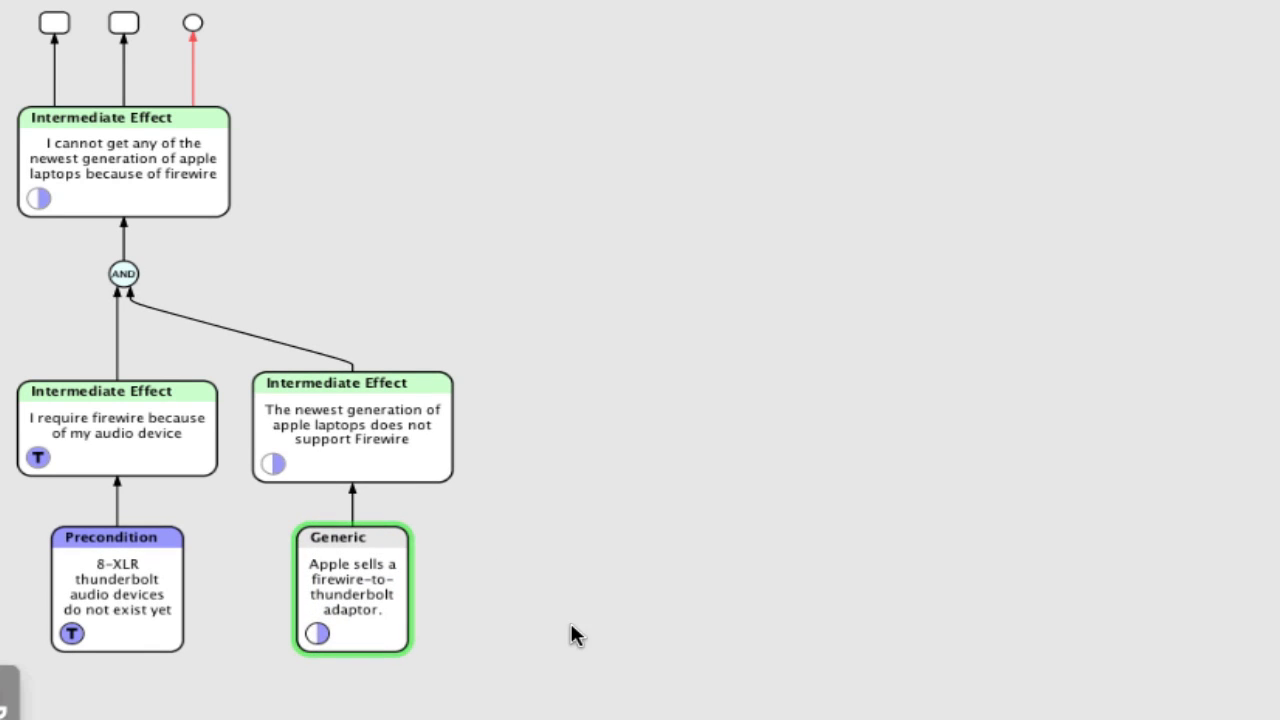
- Set the new adaptor entity's confidence to true
{"action": "left_click", "coordinate": [570, 620]}
{"action": "left_click", "coordinate": [388, 596]}
{"action": "key", "text": "t"}
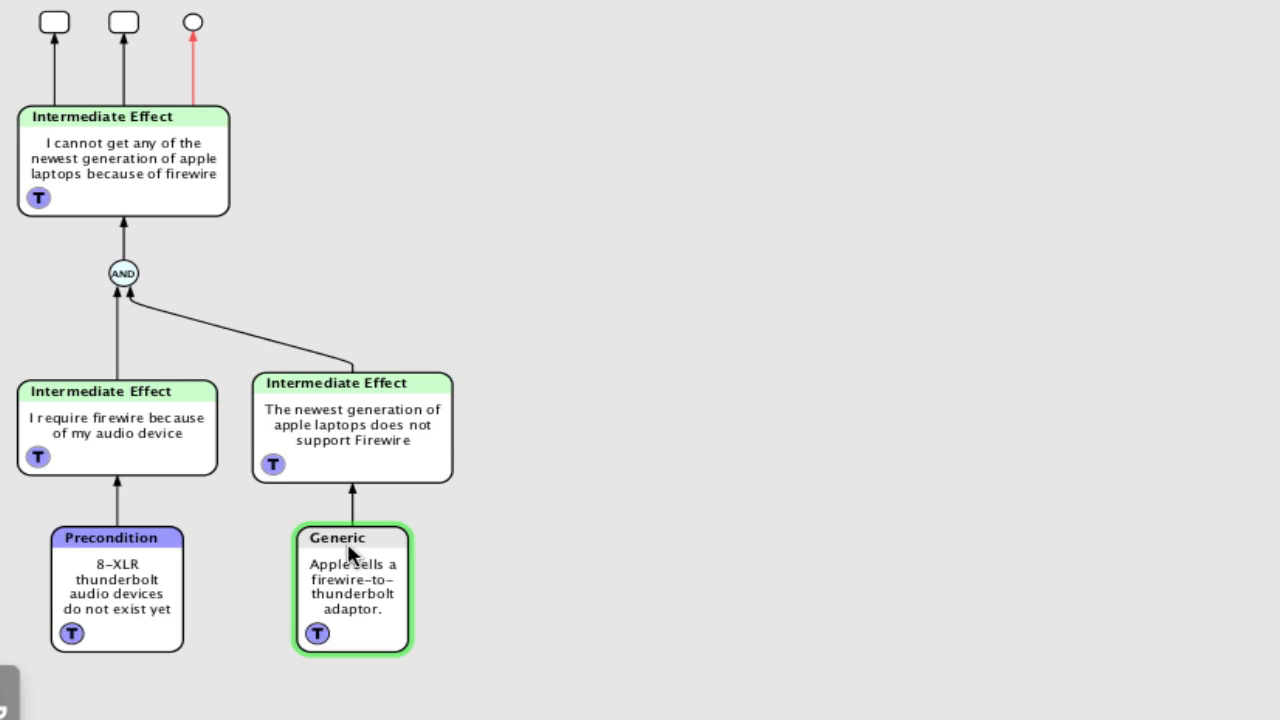
- Set the edge from the adaptor entity to the newest-generation entity to a negative weight
{"action": "left_click", "coordinate": [362, 412]}
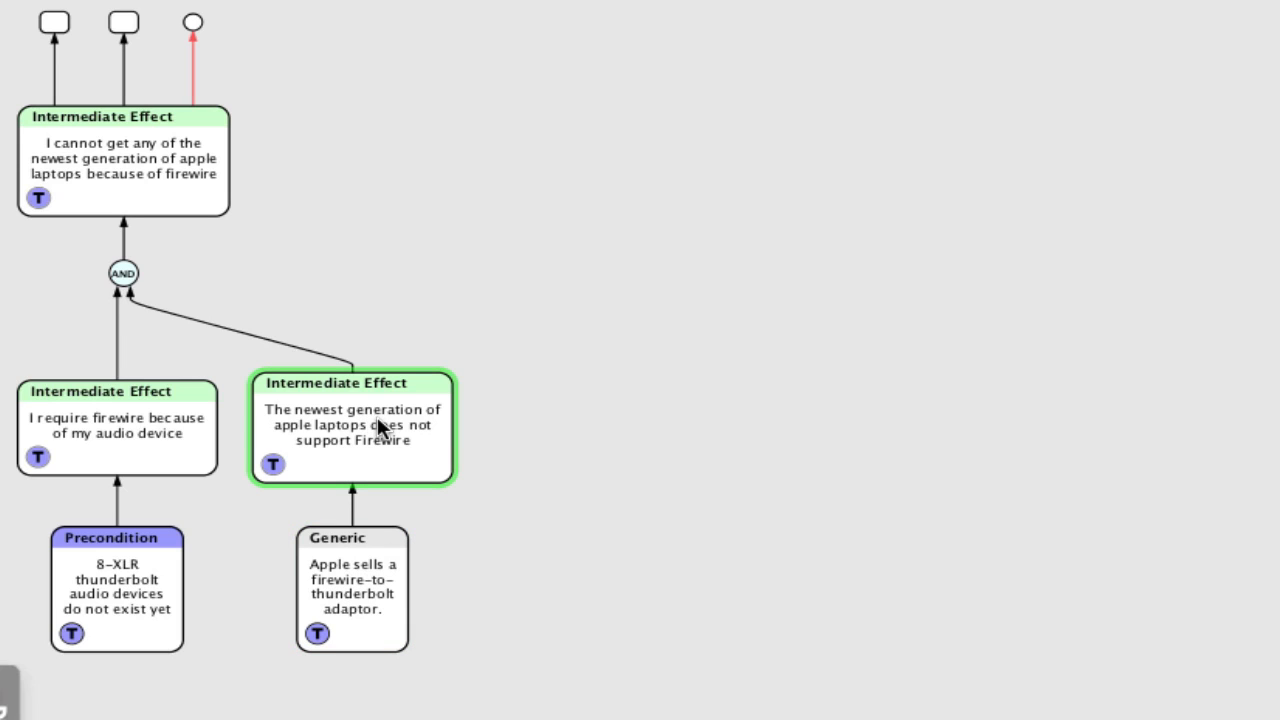
{"action": "left_click", "coordinate": [351, 507]}
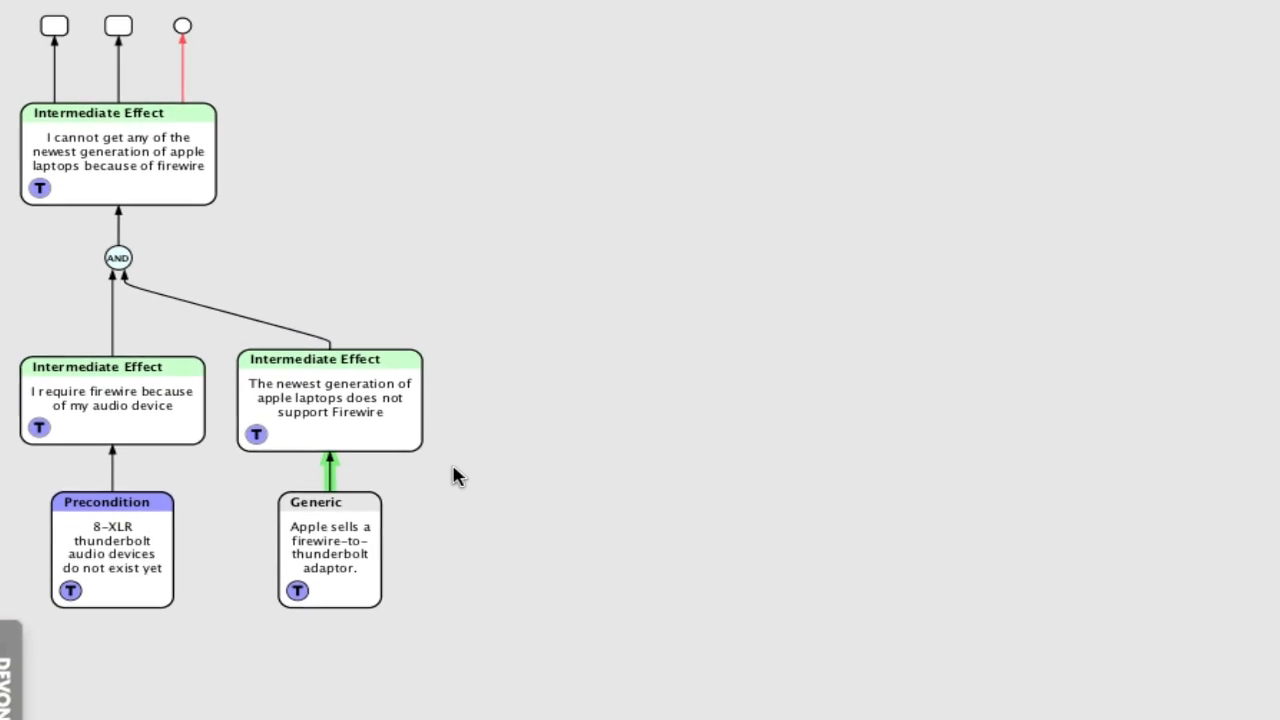
{"action": "right_click", "coordinate": [274, 396]}
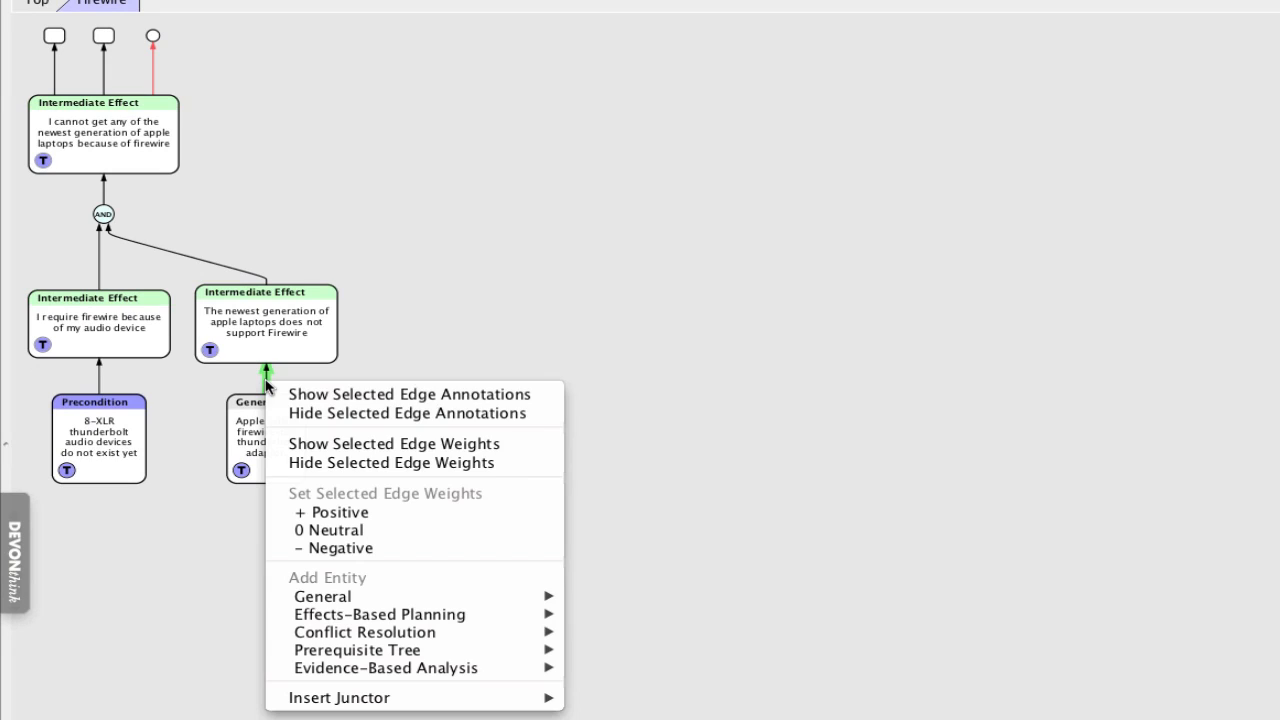
{"action": "left_click", "coordinate": [340, 550]}
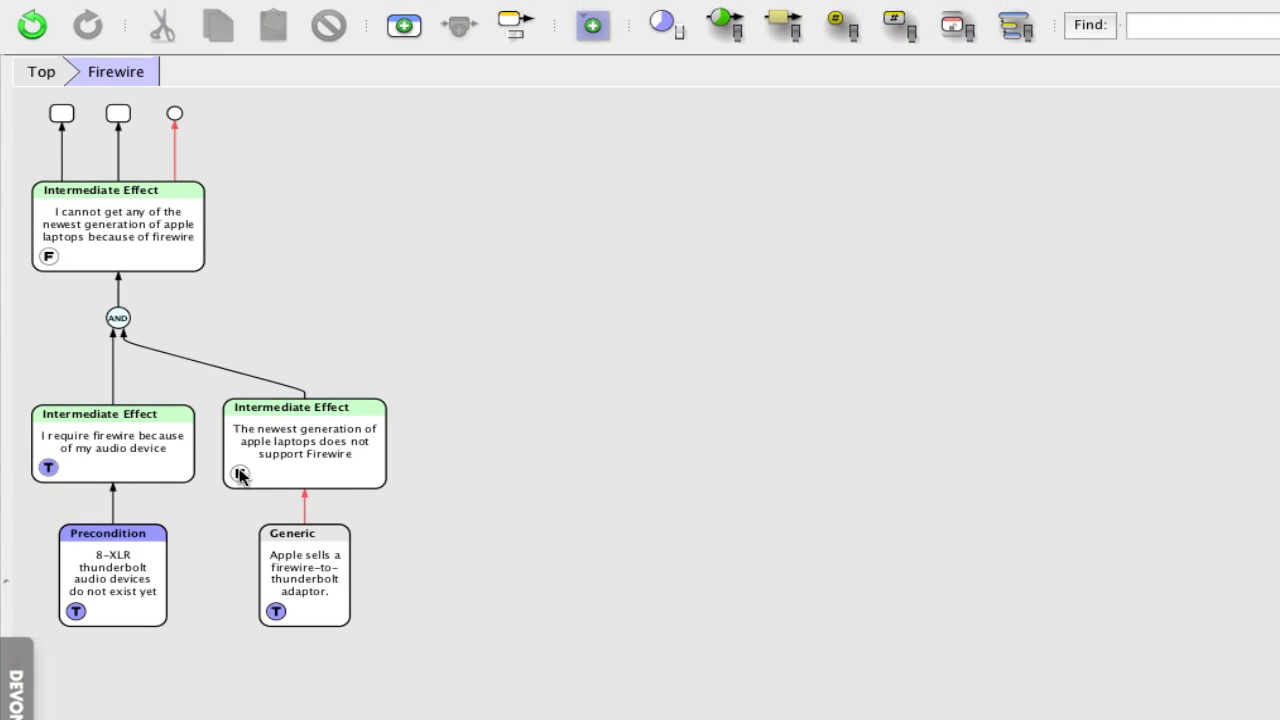
- Examine the entities in the Firewire group after the negative edge change
{"action": "left_click", "coordinate": [309, 615]}
{"action": "left_click", "coordinate": [289, 450]}
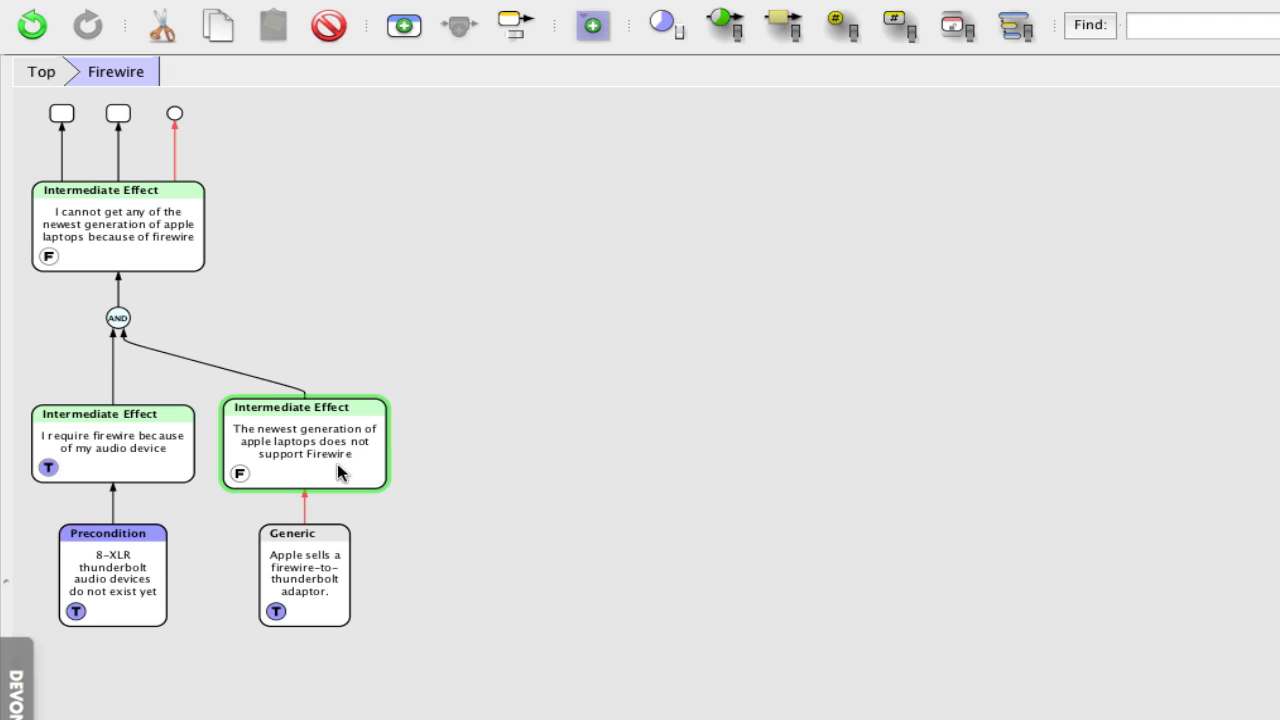
{"action": "left_click", "coordinate": [117, 455]}
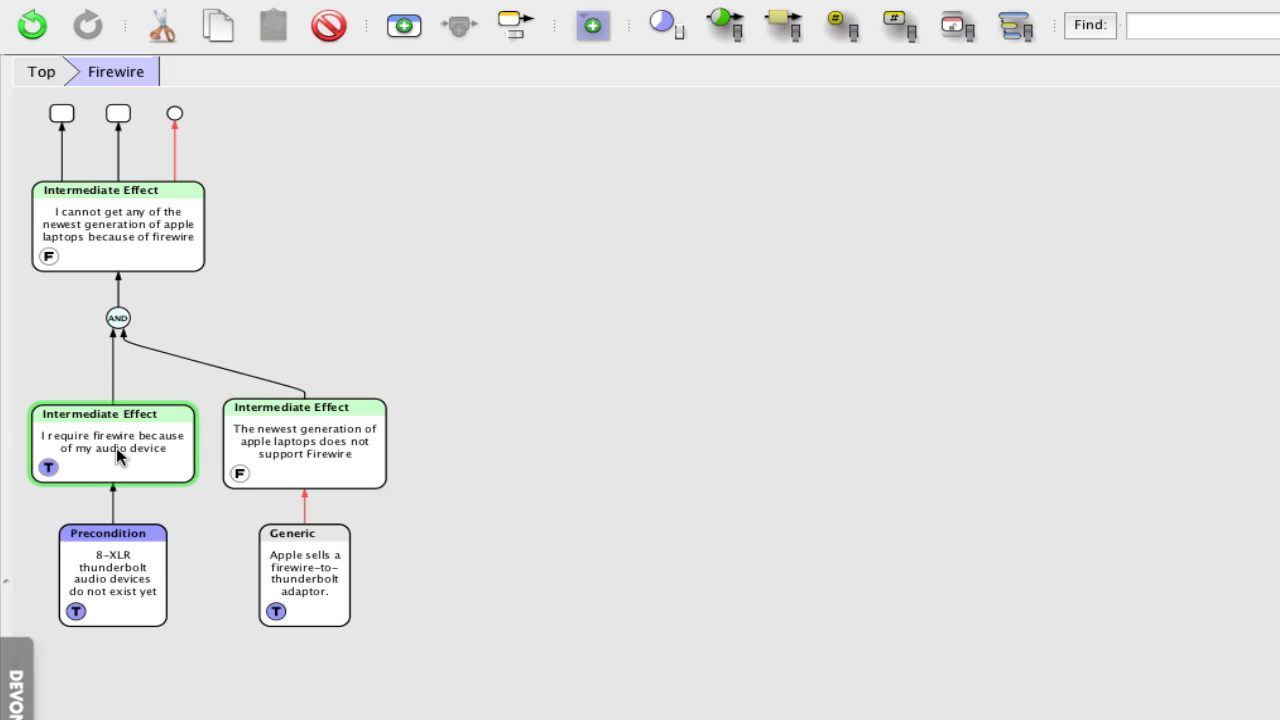
{"action": "left_click", "coordinate": [260, 447]}
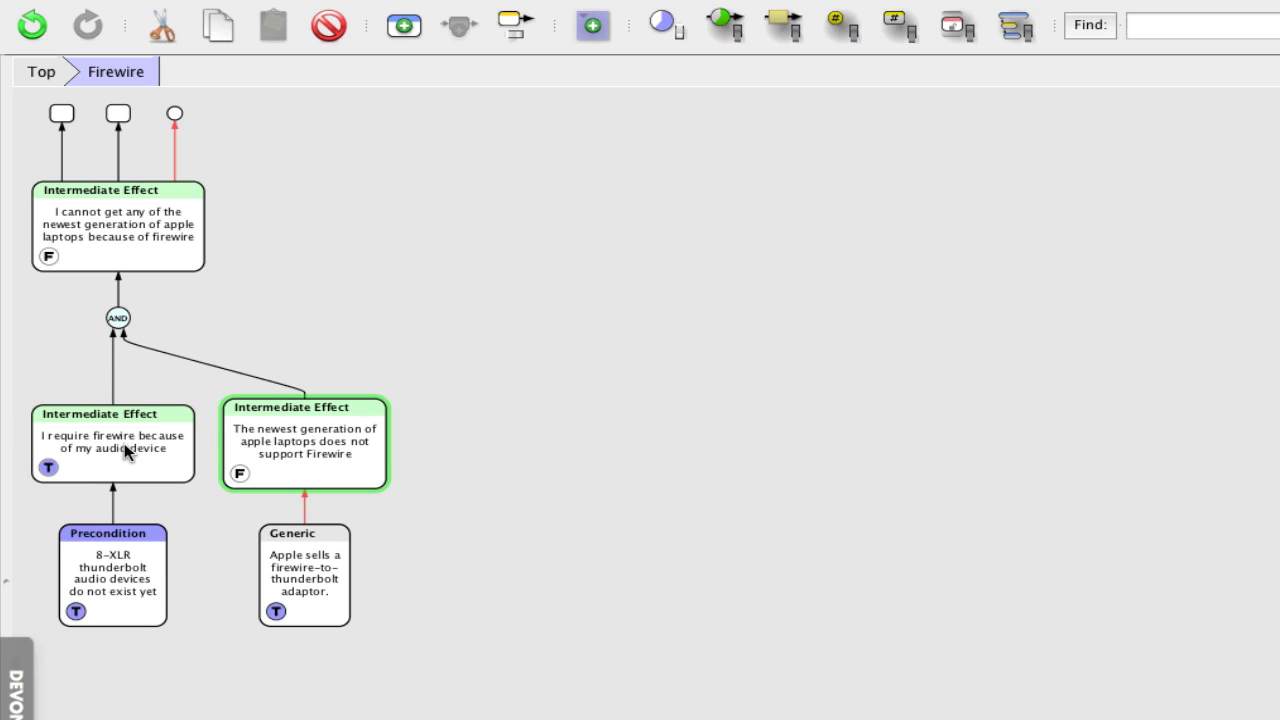
{"action": "left_click", "coordinate": [107, 237]}
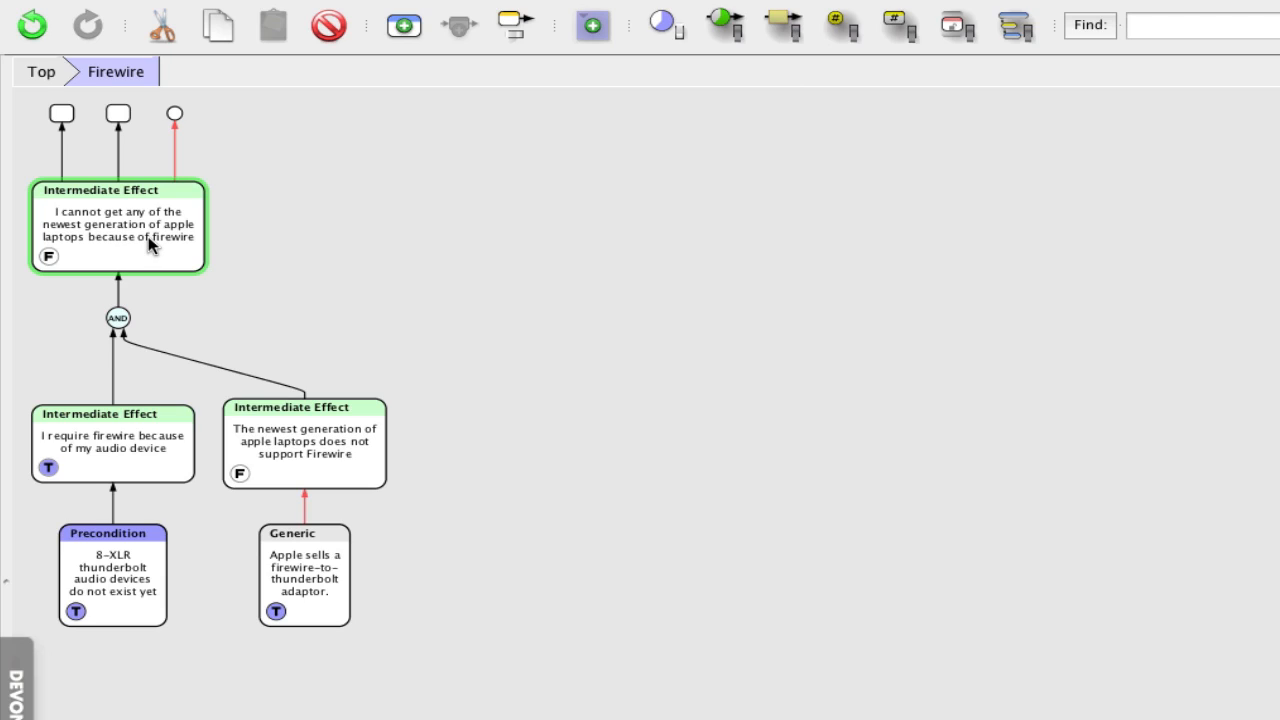
- Return to the top level and collapse the Firewire group
{"action": "left_click", "coordinate": [40, 72]}
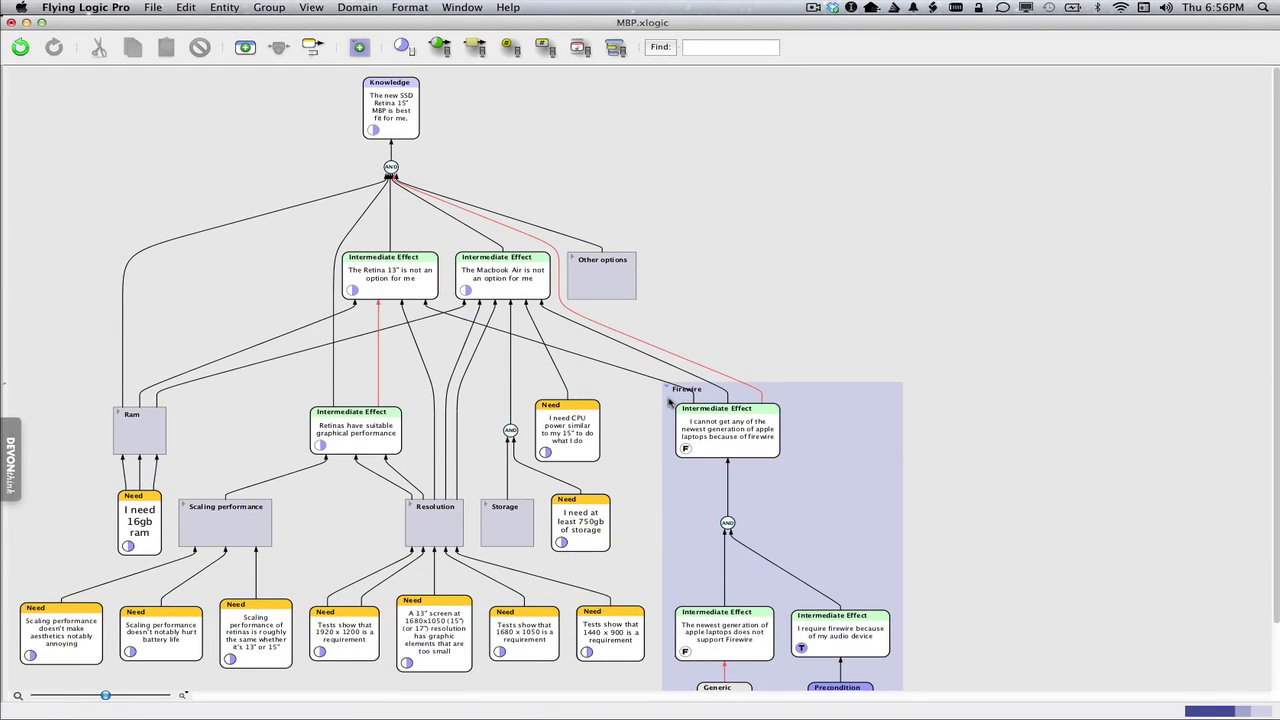
{"action": "left_click", "coordinate": [669, 401]}
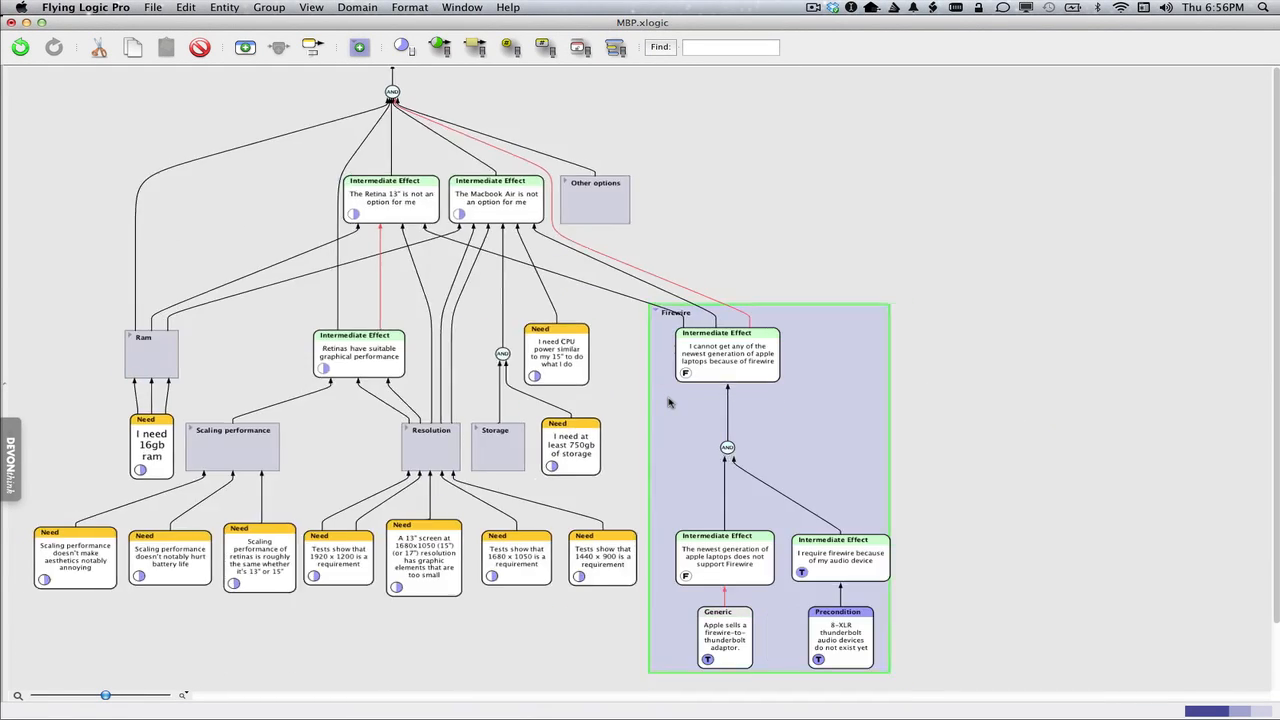
{"action": "left_click", "coordinate": [669, 399]}
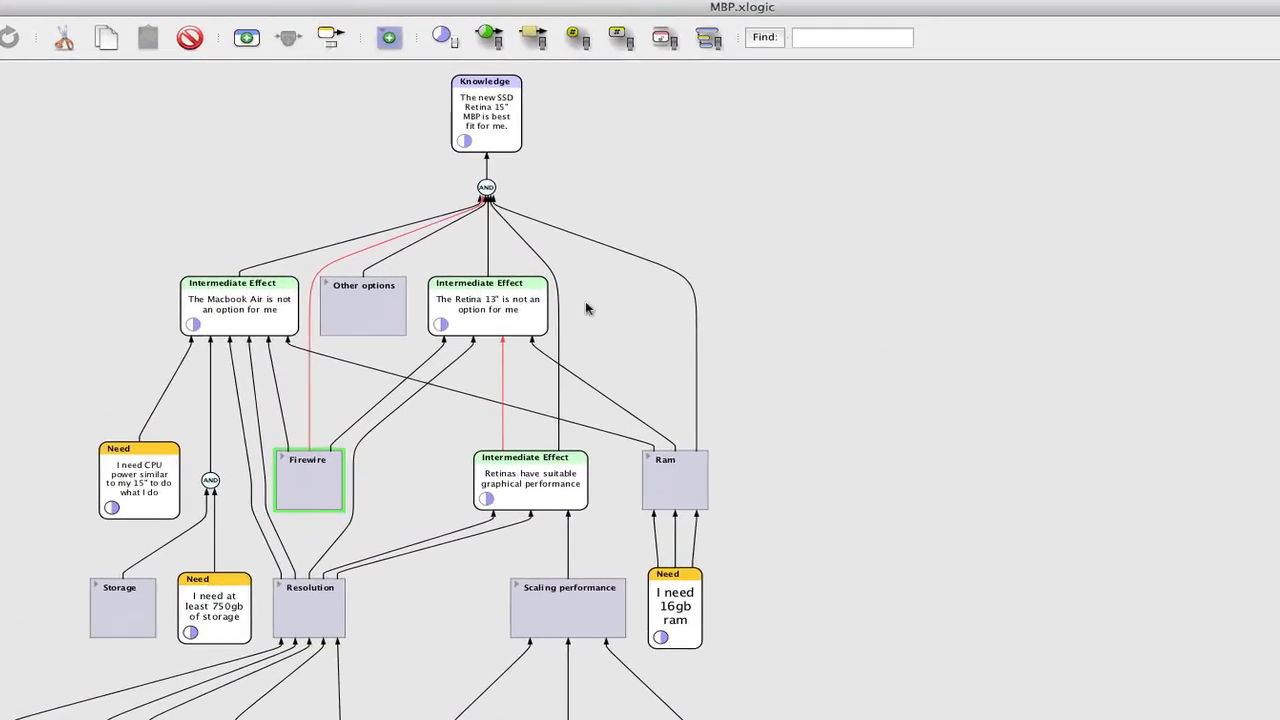
- Open the Other options group and examine its entities one by one
{"action": "left_click", "coordinate": [450, 118]}
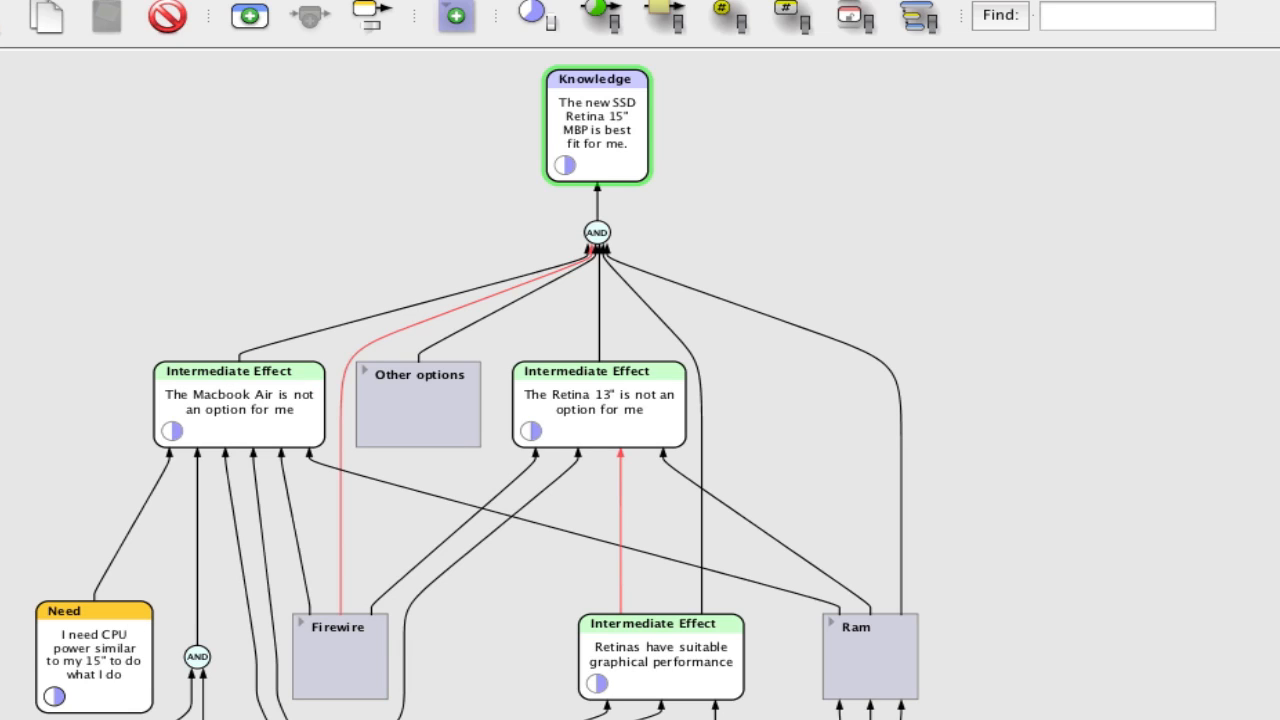
{"action": "left_click", "coordinate": [409, 409]}
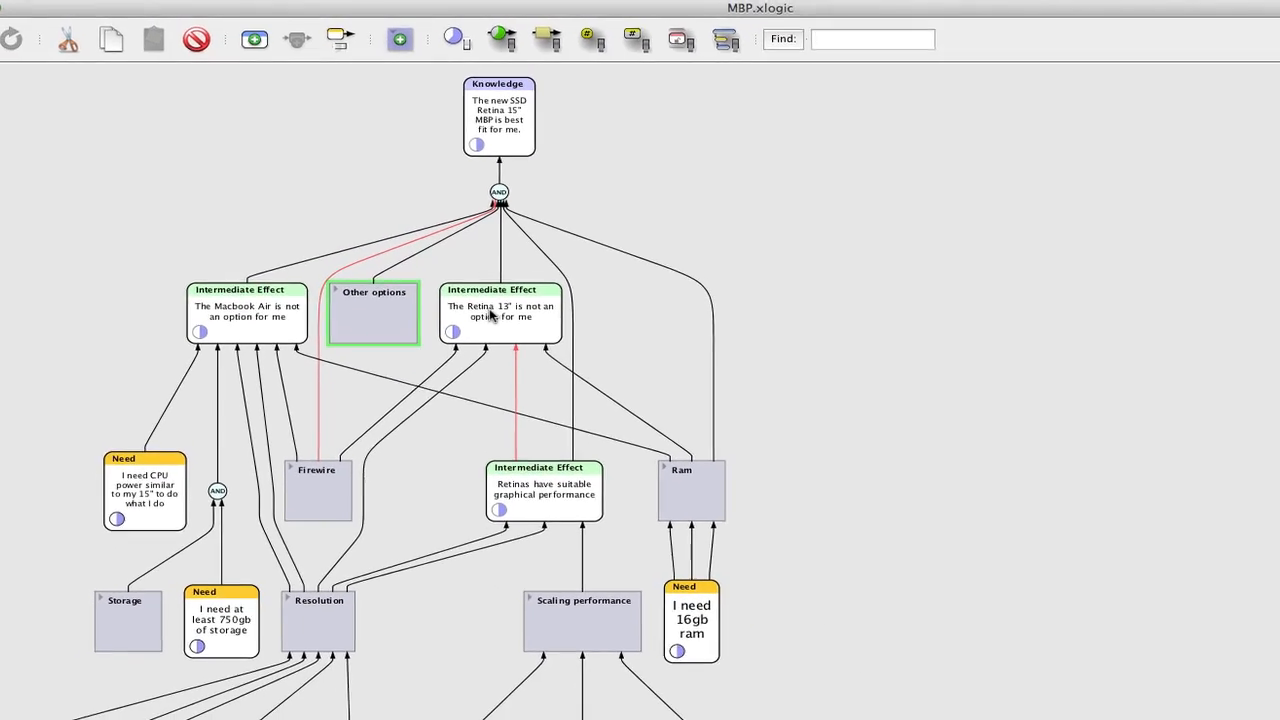
{"action": "left_click", "coordinate": [334, 289]}
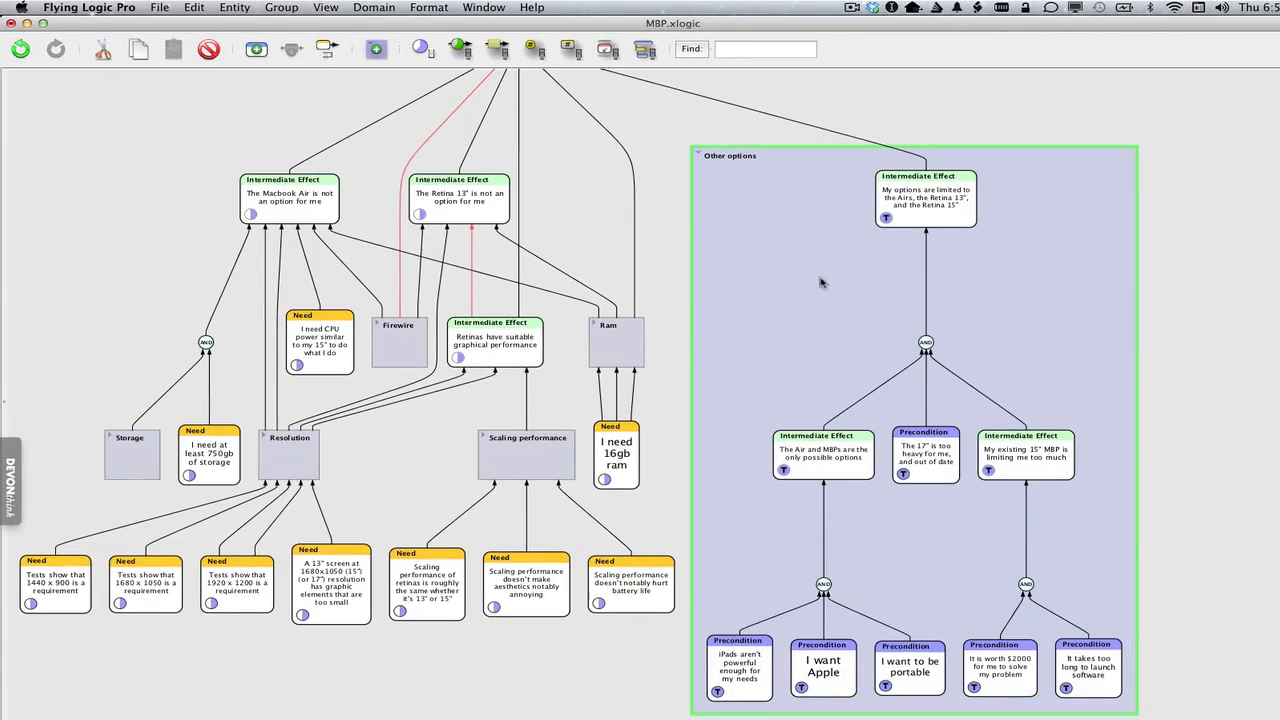
{"action": "left_click", "coordinate": [820, 283]}
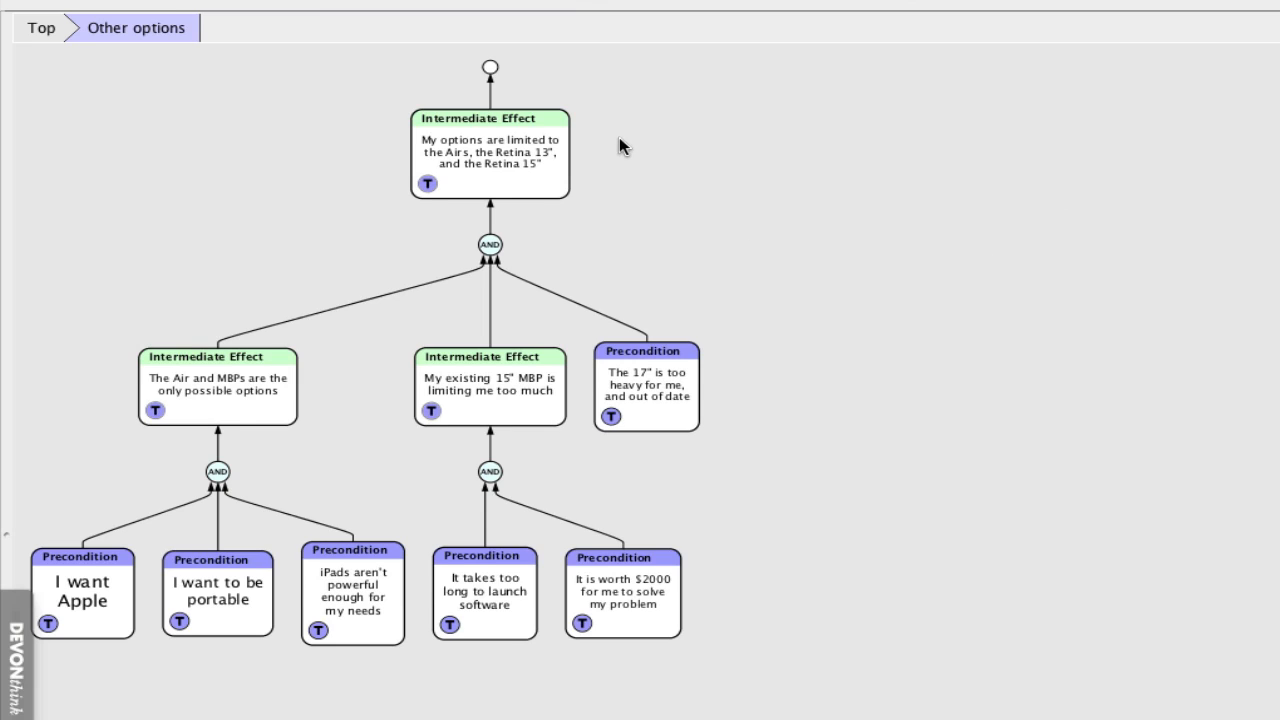
{"action": "left_click", "coordinate": [487, 386]}
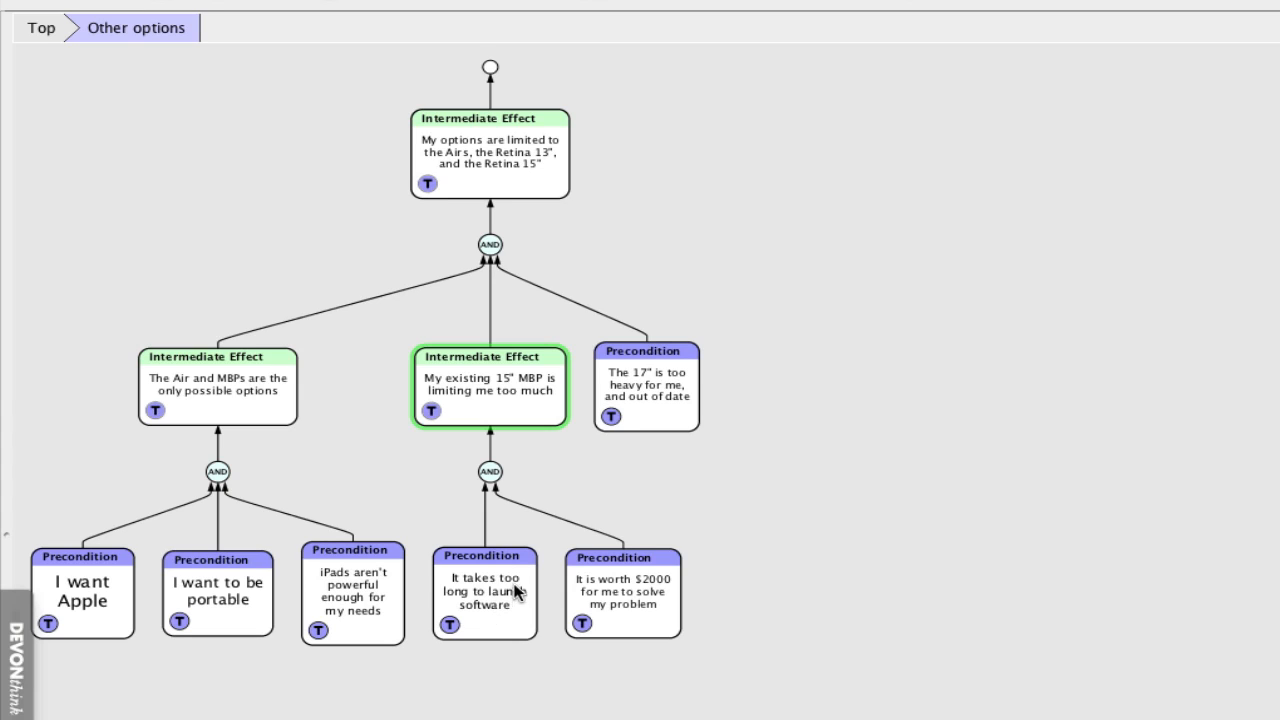
{"action": "left_click", "coordinate": [659, 387]}
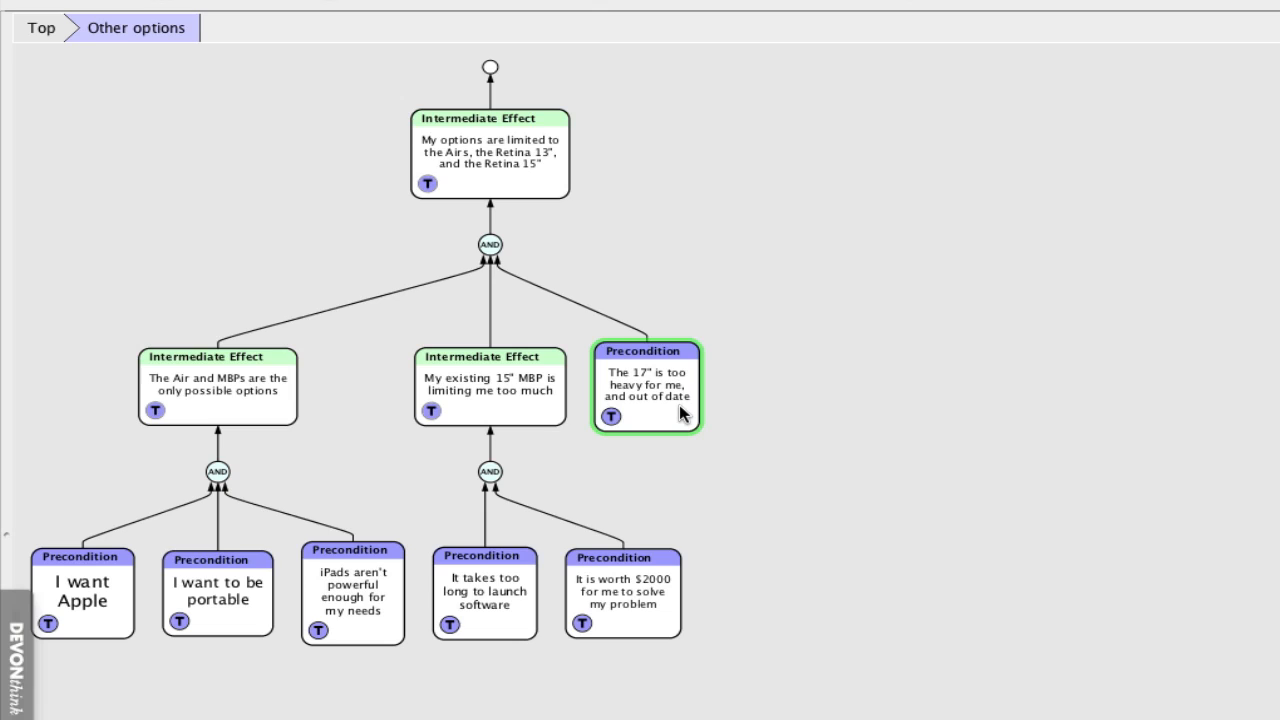
{"action": "left_click", "coordinate": [206, 390]}
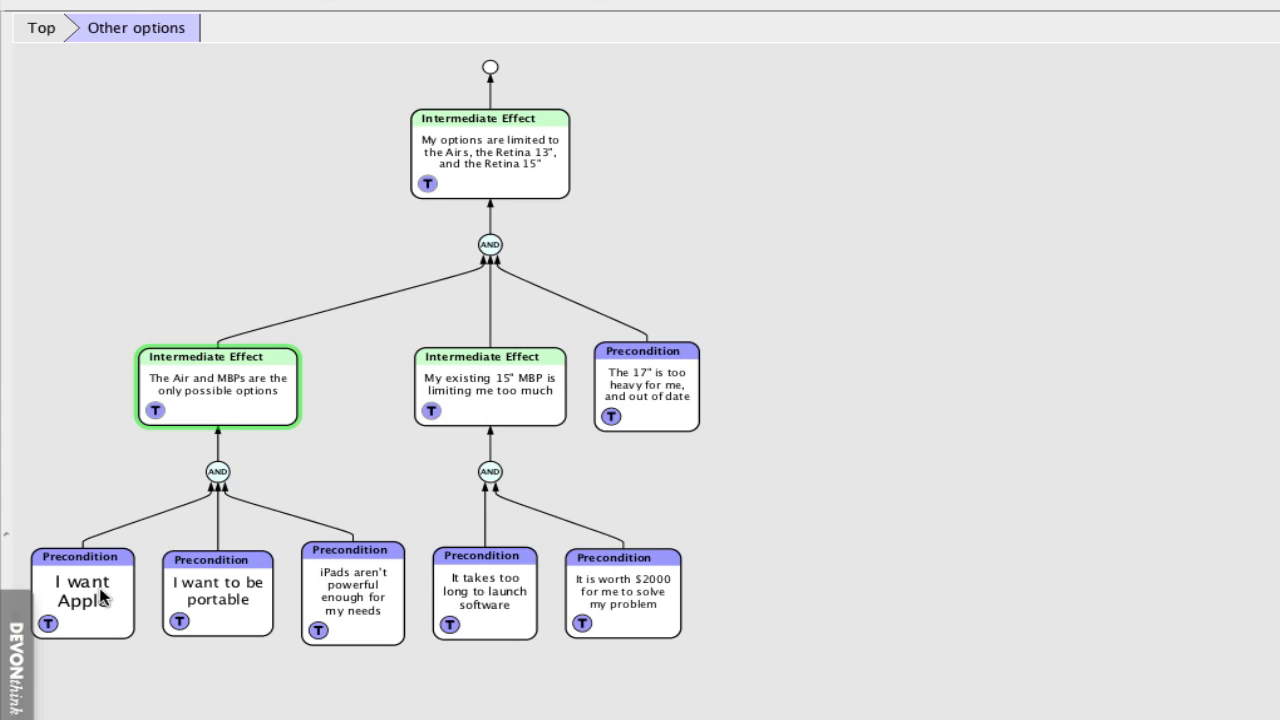
{"action": "left_click", "coordinate": [380, 607]}
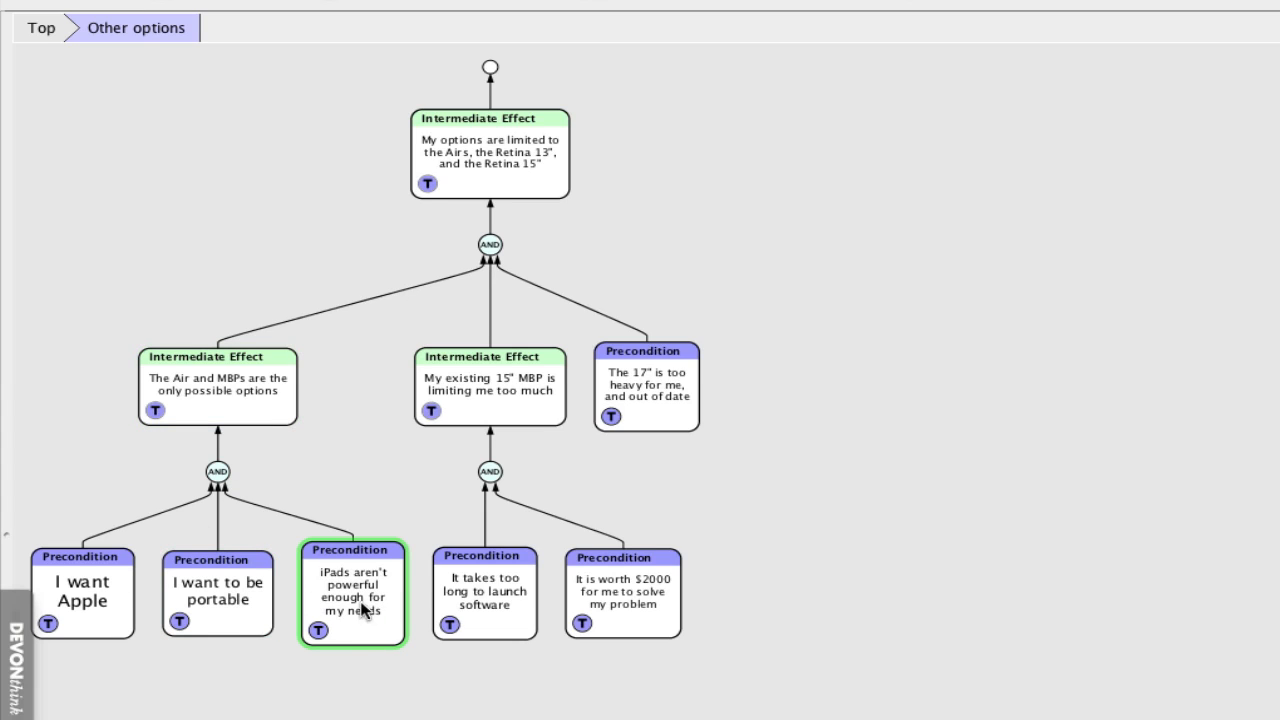
- Return to the top level and collapse the Other options group
{"action": "left_click", "coordinate": [620, 592]}
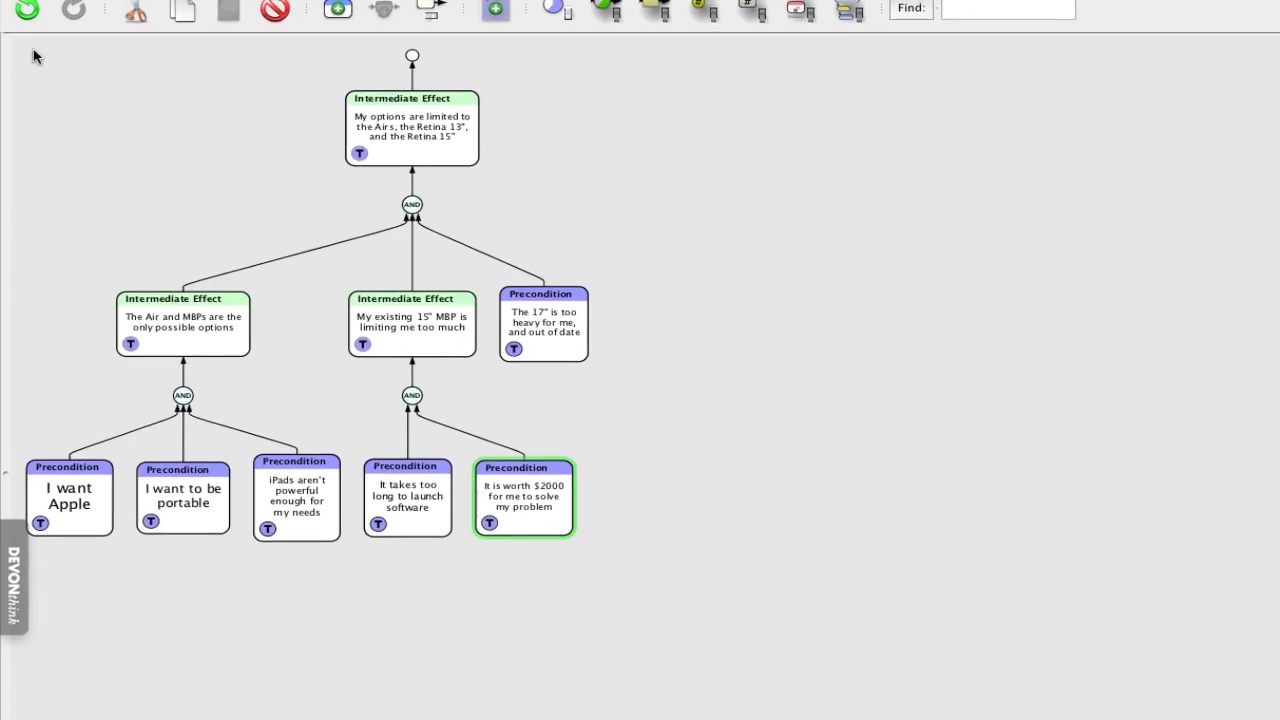
{"action": "left_click", "coordinate": [42, 36]}
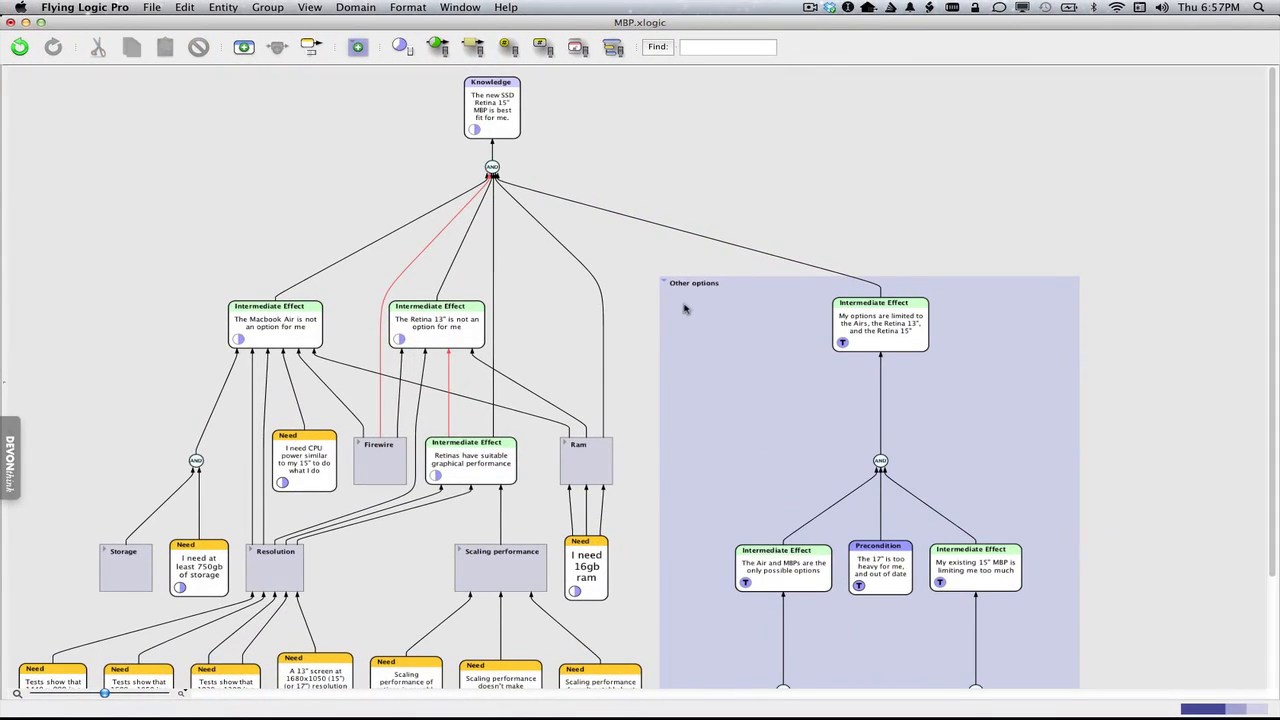
{"action": "left_click", "coordinate": [685, 309]}
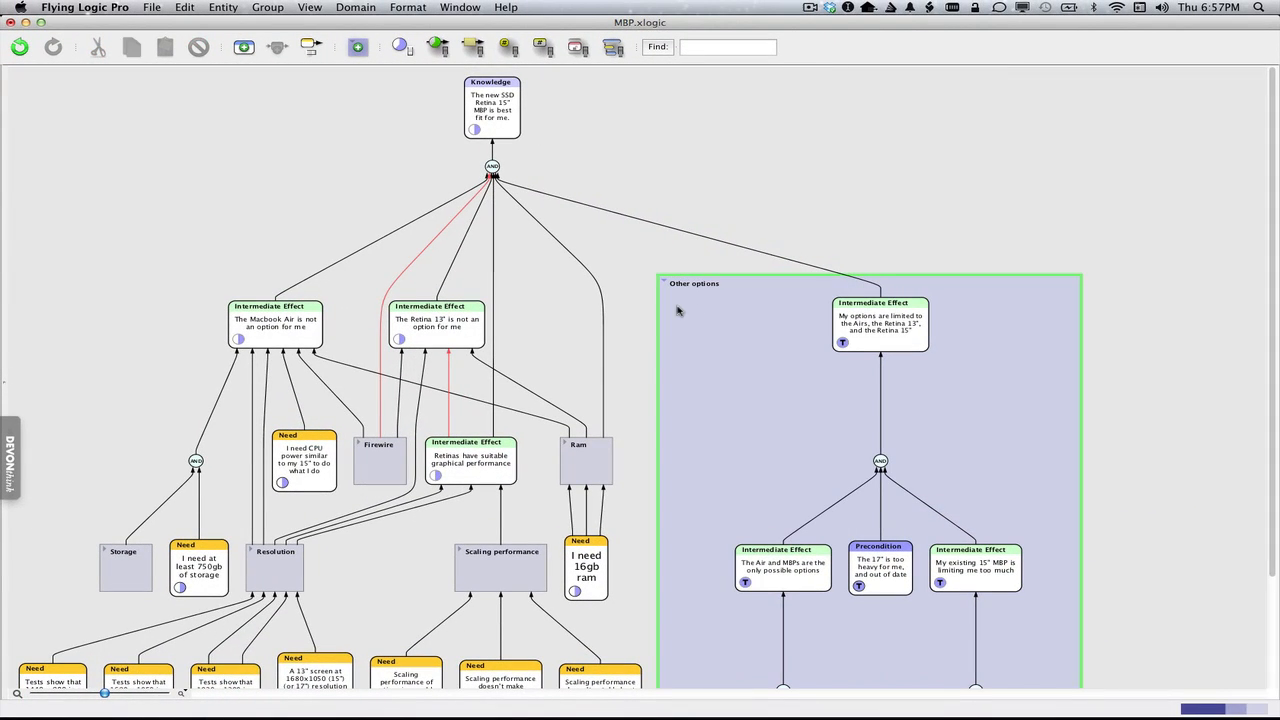
{"action": "scroll", "coordinate": [663, 284], "scroll_direction": "down", "scroll_amount": 3}
{"action": "double_click", "coordinate": [664, 284]}
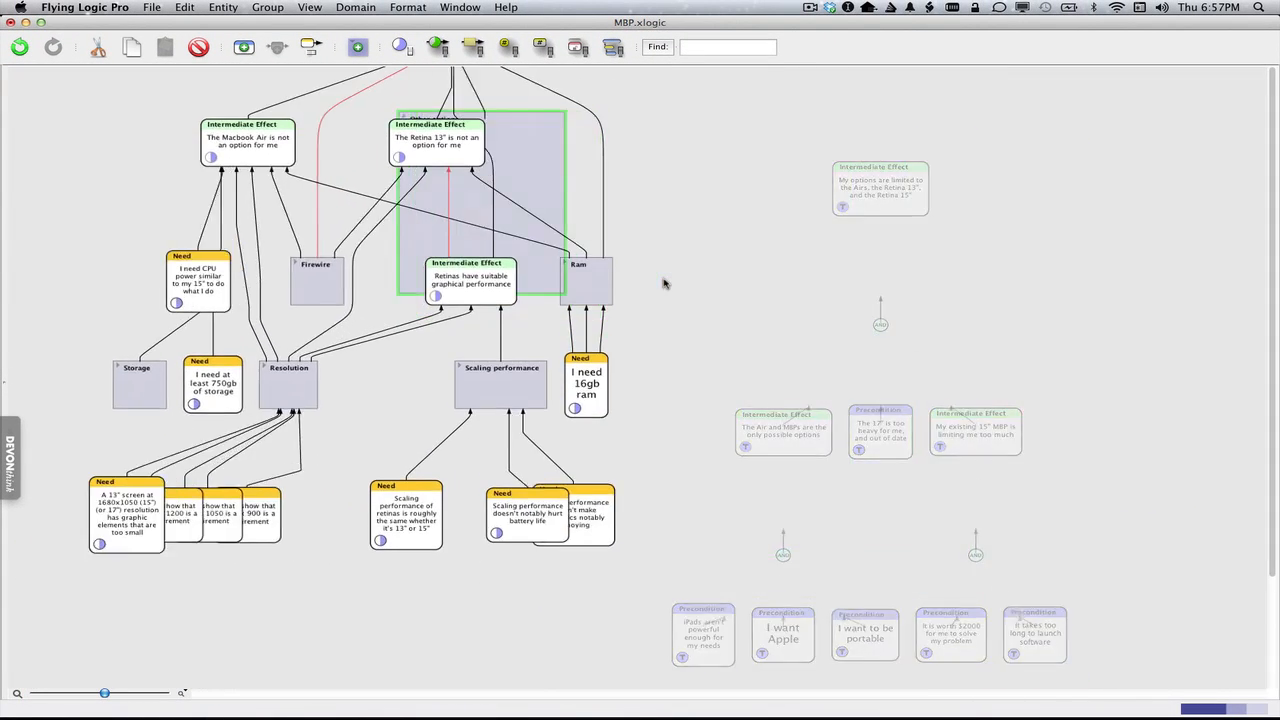
{"action": "left_click", "coordinate": [587, 164]}
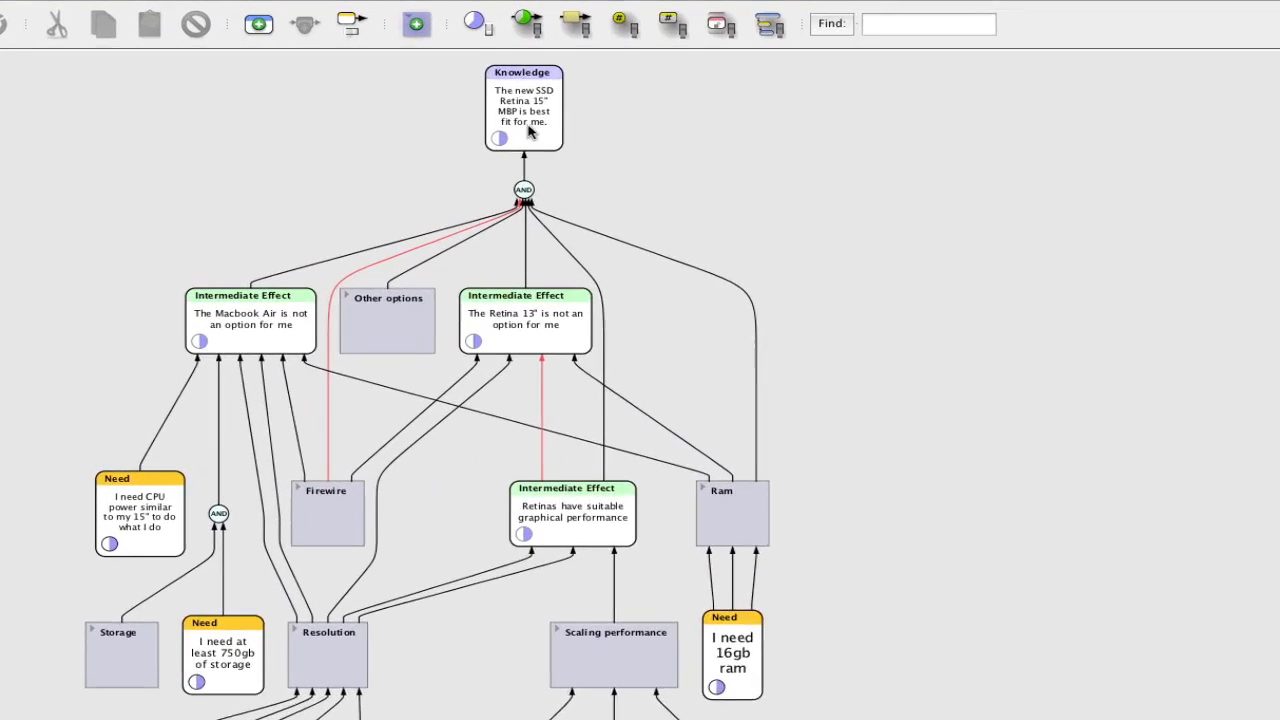
- Examine the Knowledge conclusion and the entities feeding it, starting with the MacBook Air and Retina 13" effects
{"action": "left_click", "coordinate": [528, 132]}
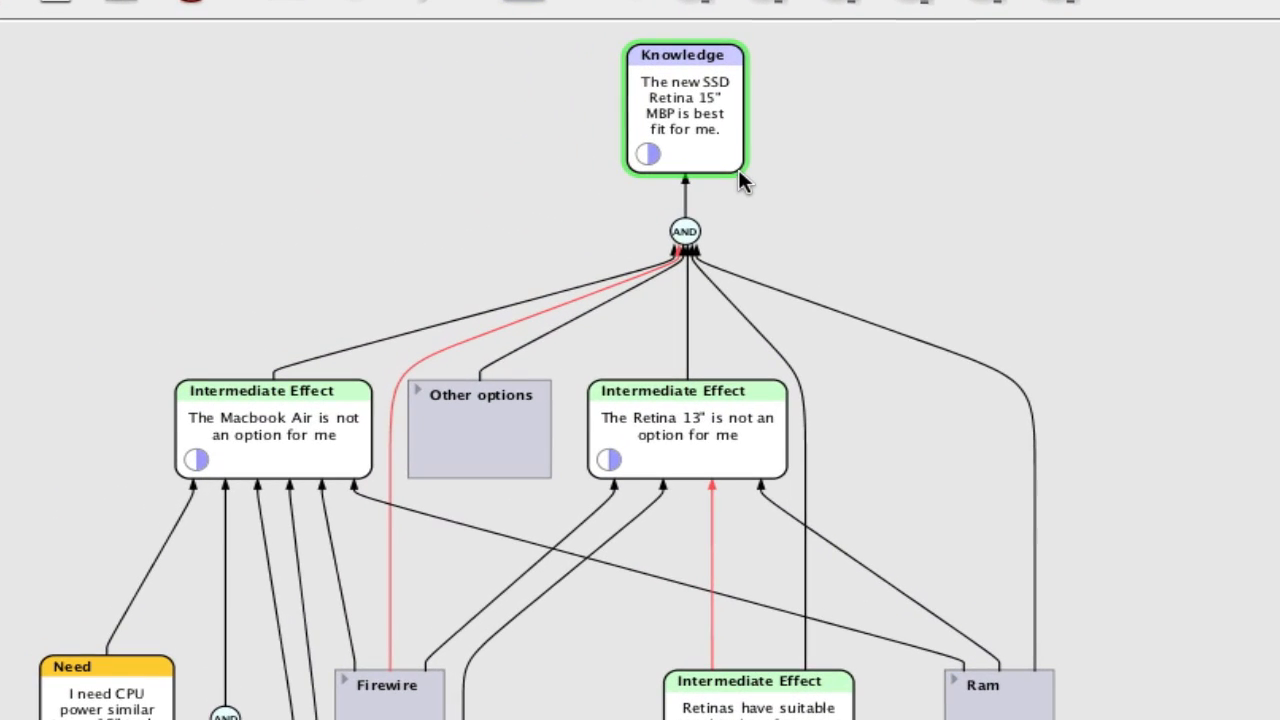
{"action": "left_click", "coordinate": [729, 467]}
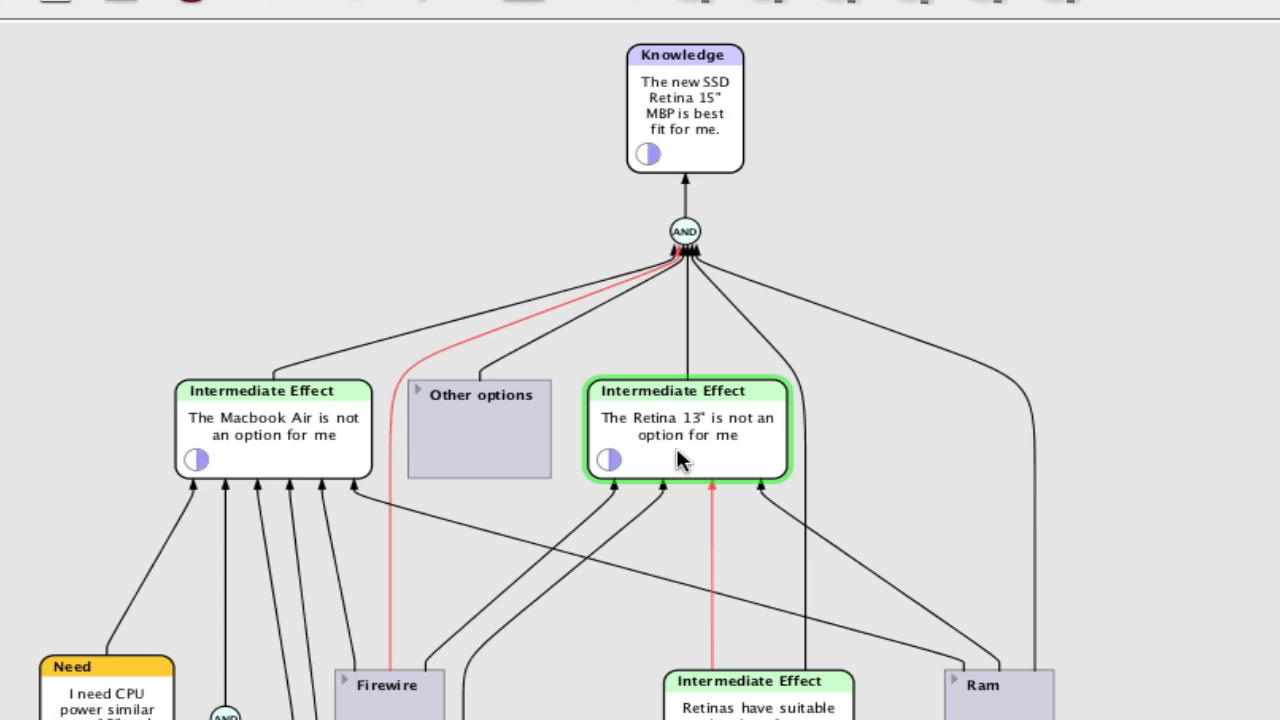
{"action": "left_click", "coordinate": [324, 428]}
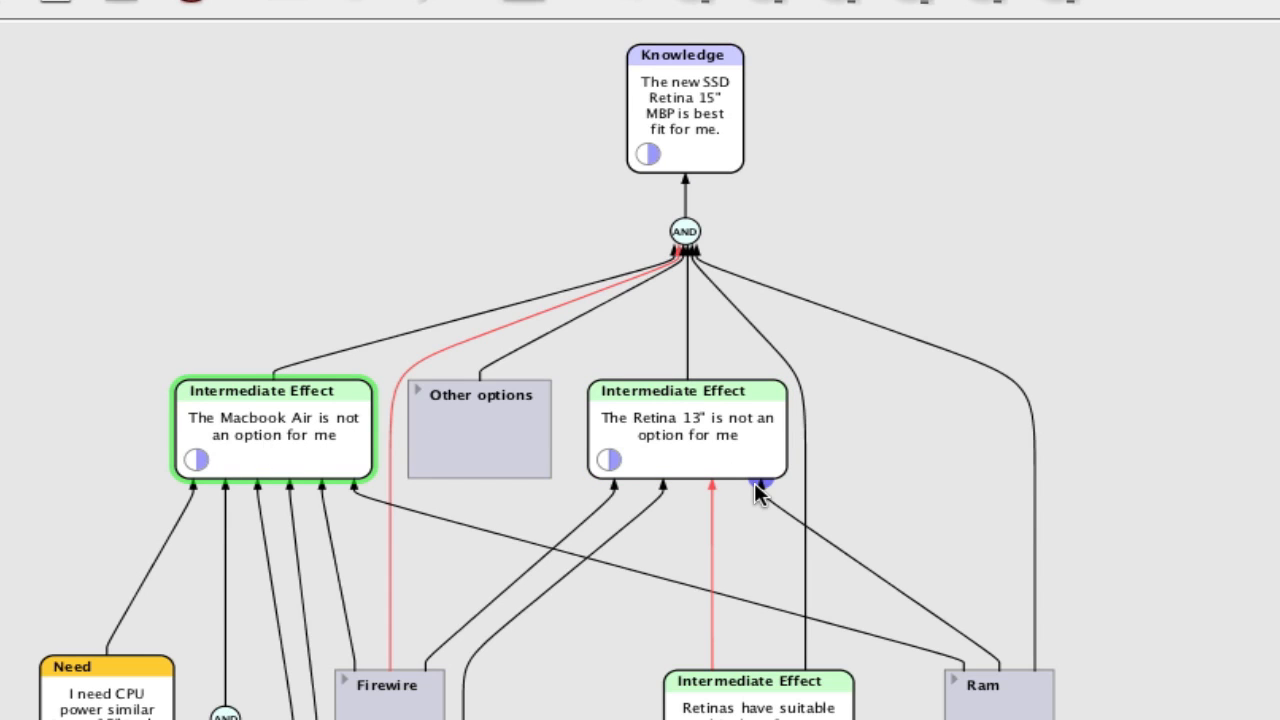
{"action": "left_click", "coordinate": [1143, 316]}
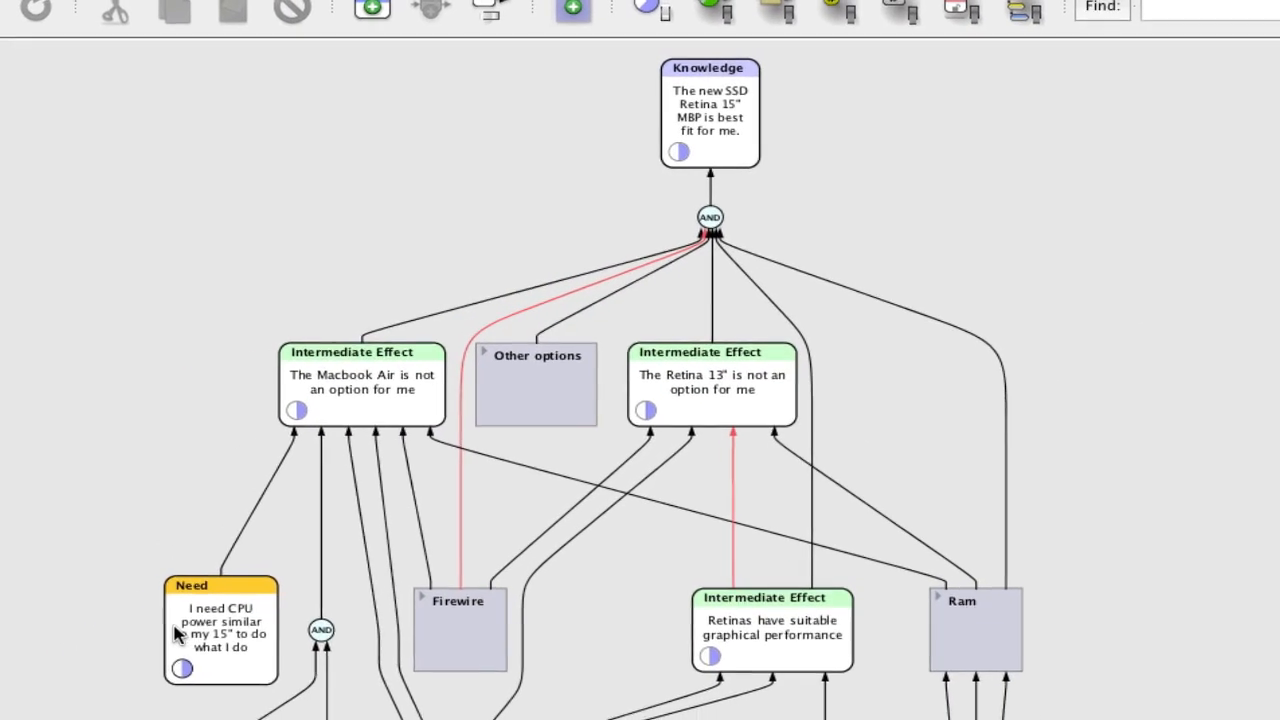
{"action": "left_click", "coordinate": [184, 700]}
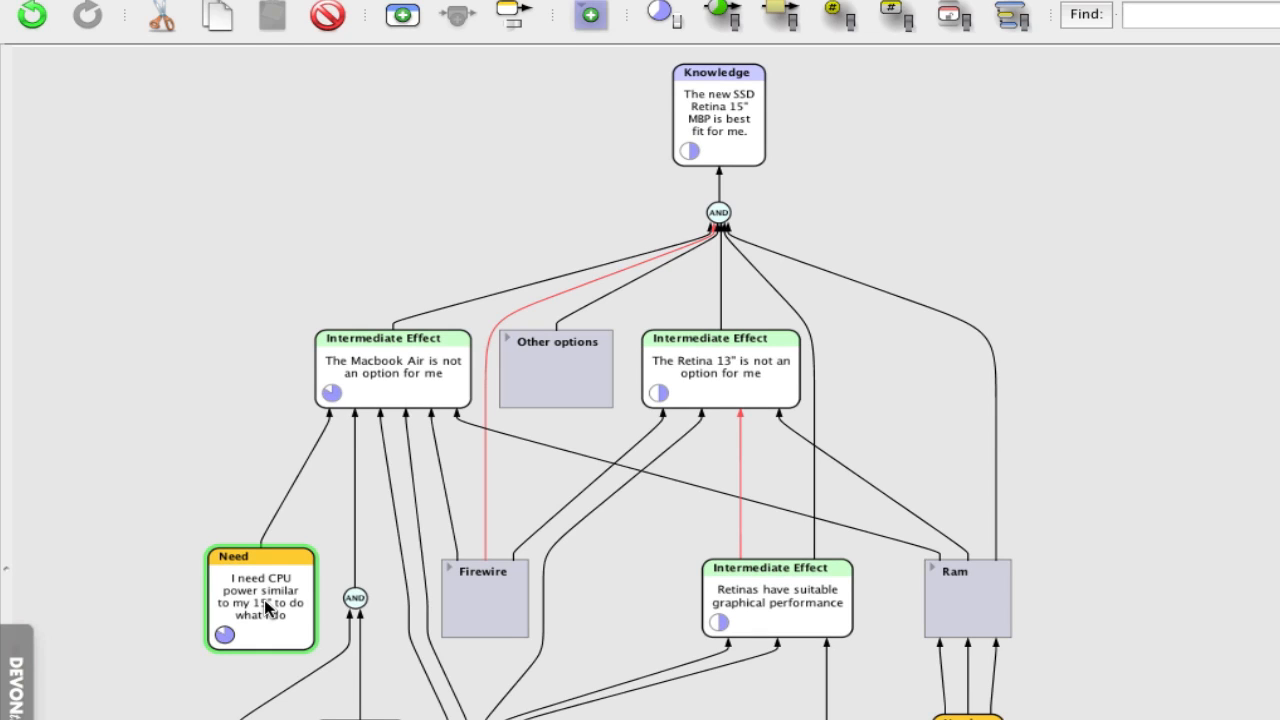
- Set the truth values of the CPU power need and the 750gb storage need to False
{"action": "left_click", "coordinate": [418, 396]}
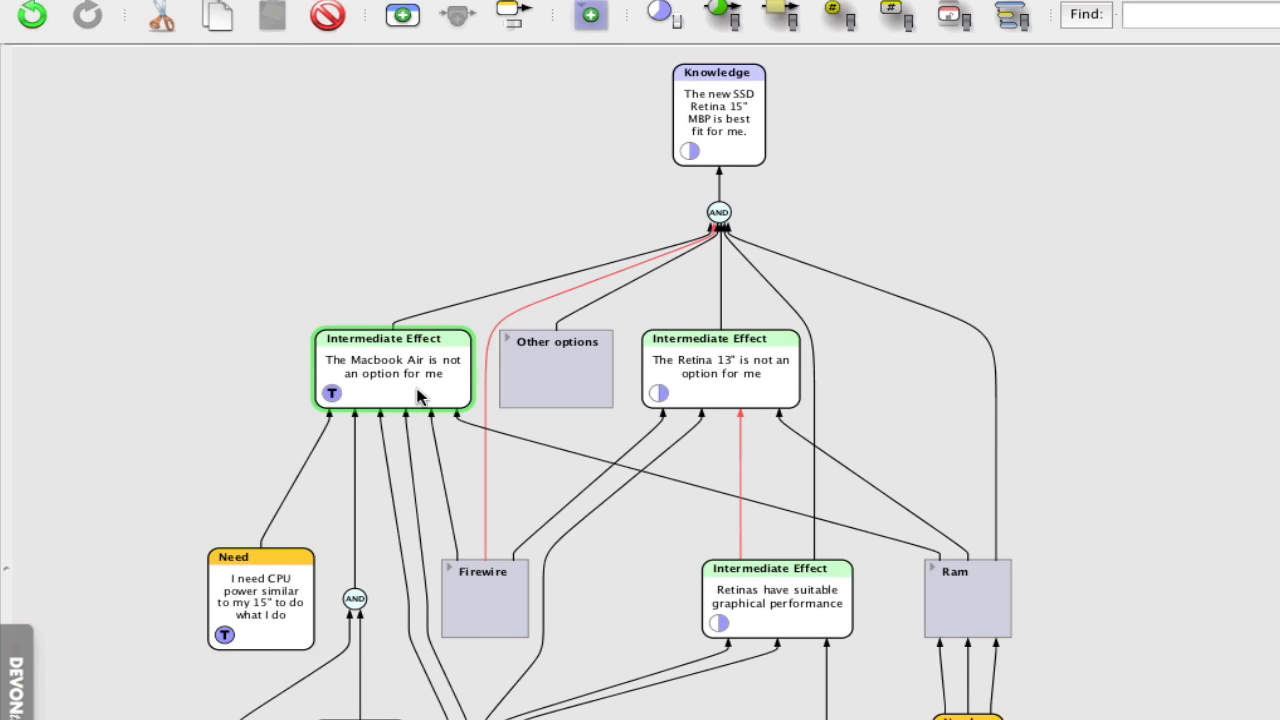
{"action": "left_click", "coordinate": [262, 604]}
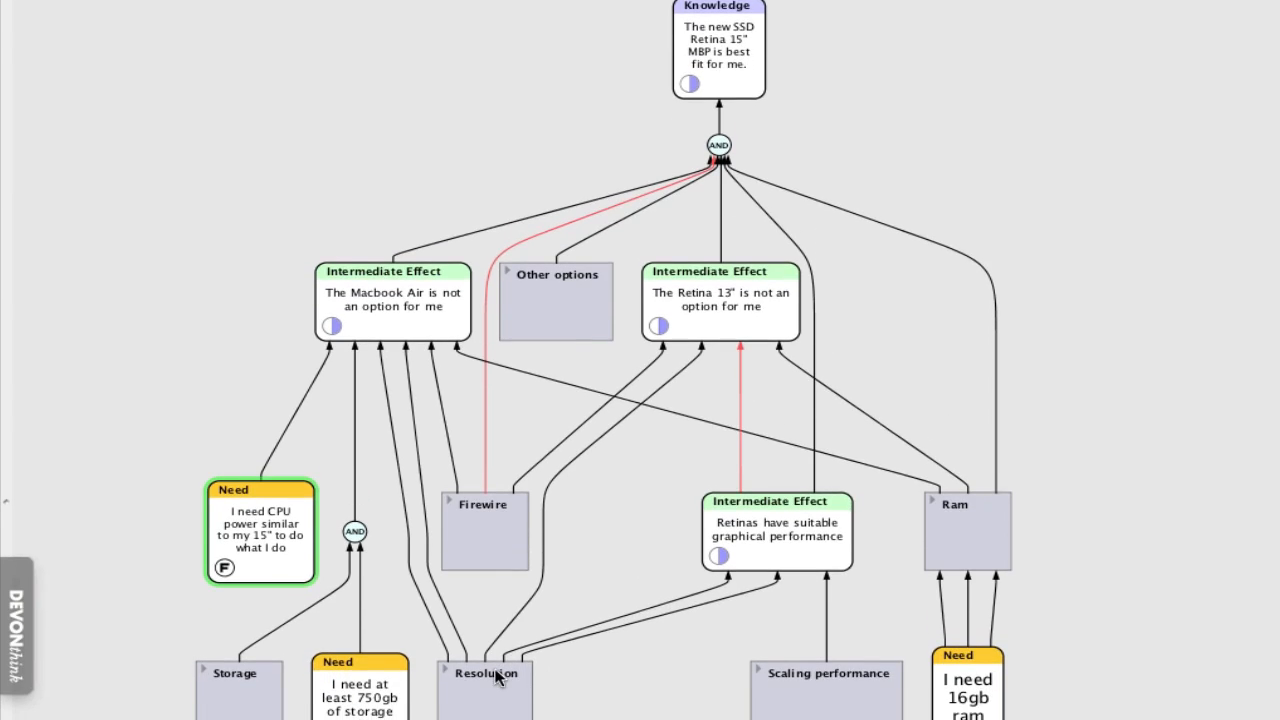
{"action": "left_click", "coordinate": [380, 665]}
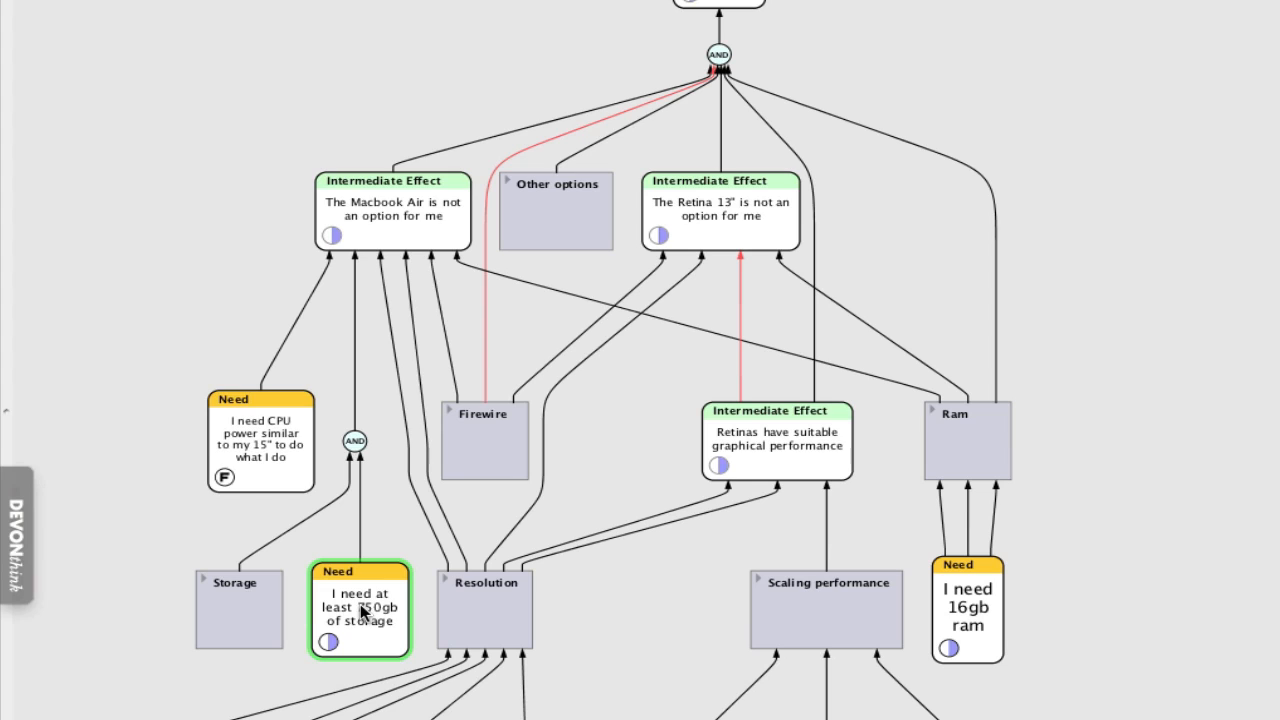
{"action": "key", "text": "t"}
{"action": "key", "text": "f"}
- Set the truth value of the 16gb RAM need to True
{"action": "left_click", "coordinate": [975, 632]}
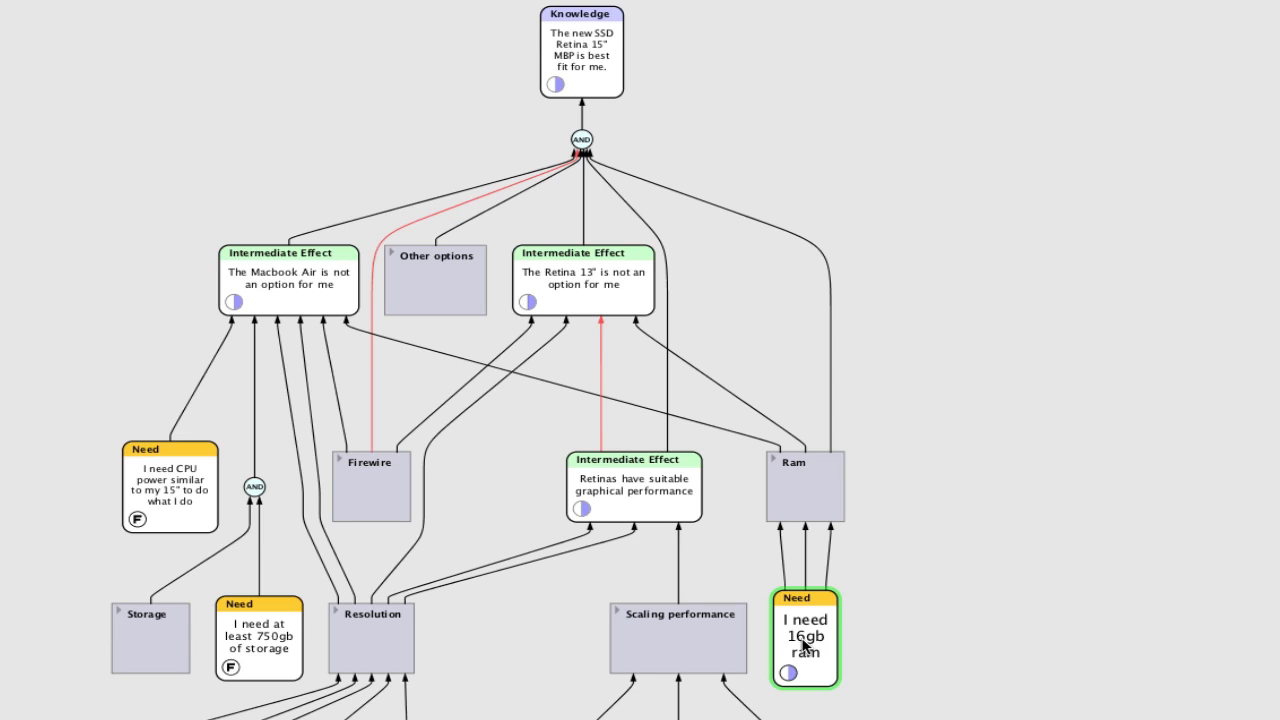
{"action": "key", "text": "t"}
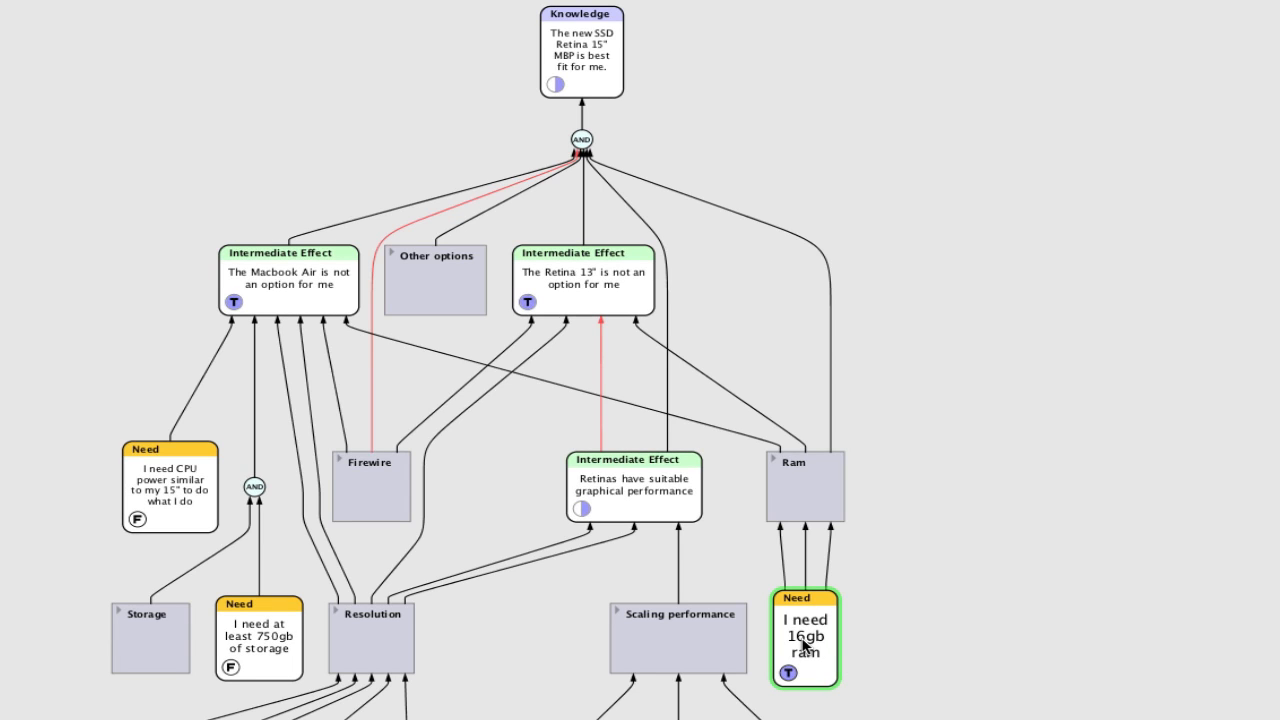